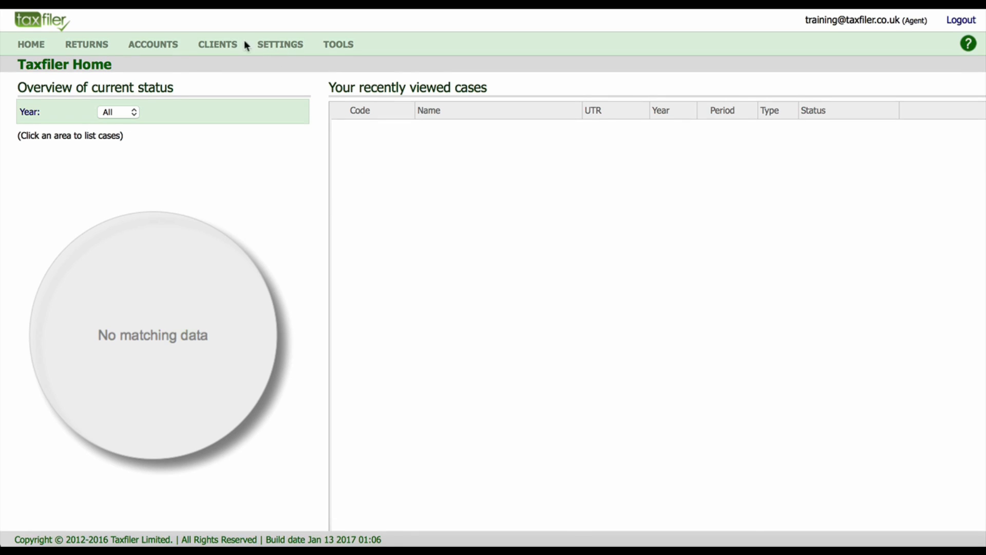
- Search the client list by the client's forename and open the matching individual client's record
click(221, 45)
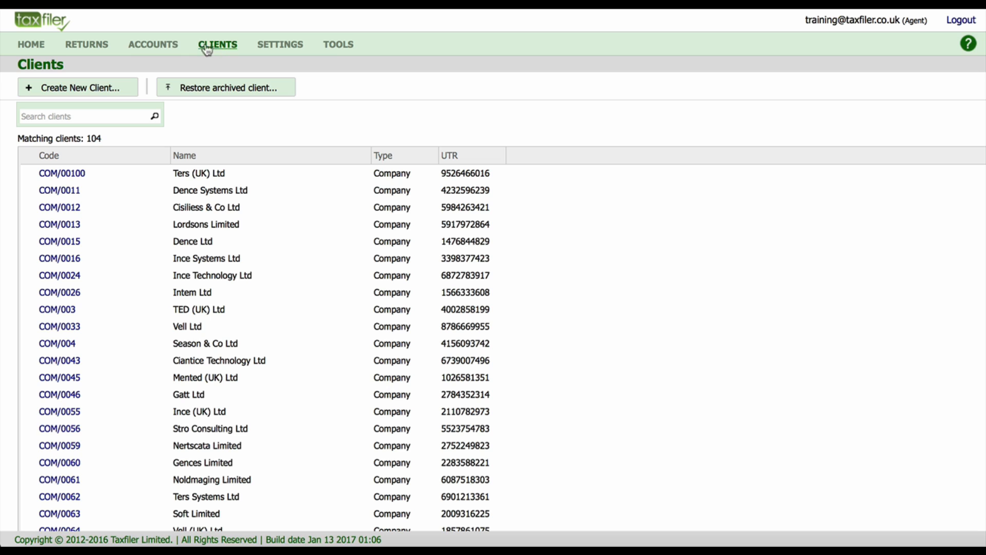
click(109, 115)
text(jason)
key(Return)
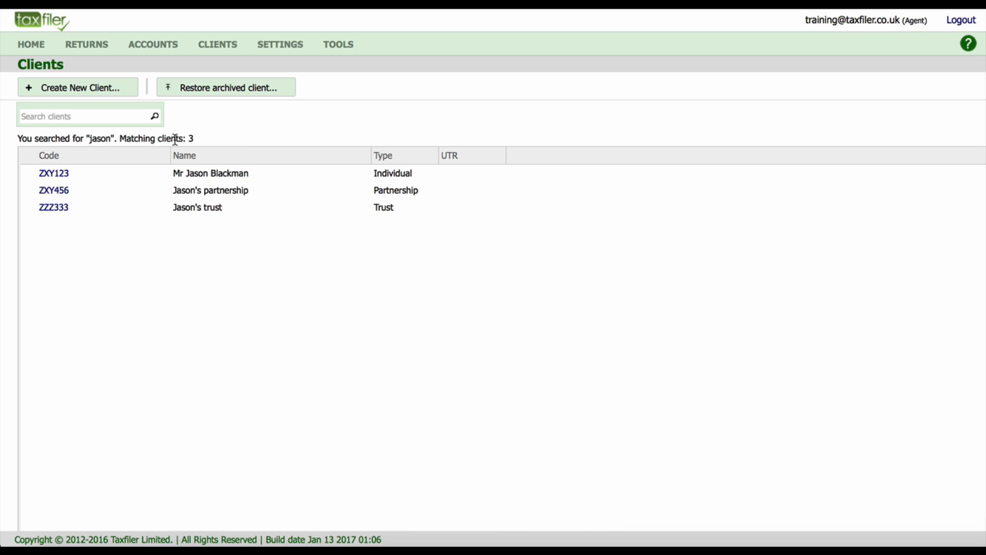
click(58, 175)
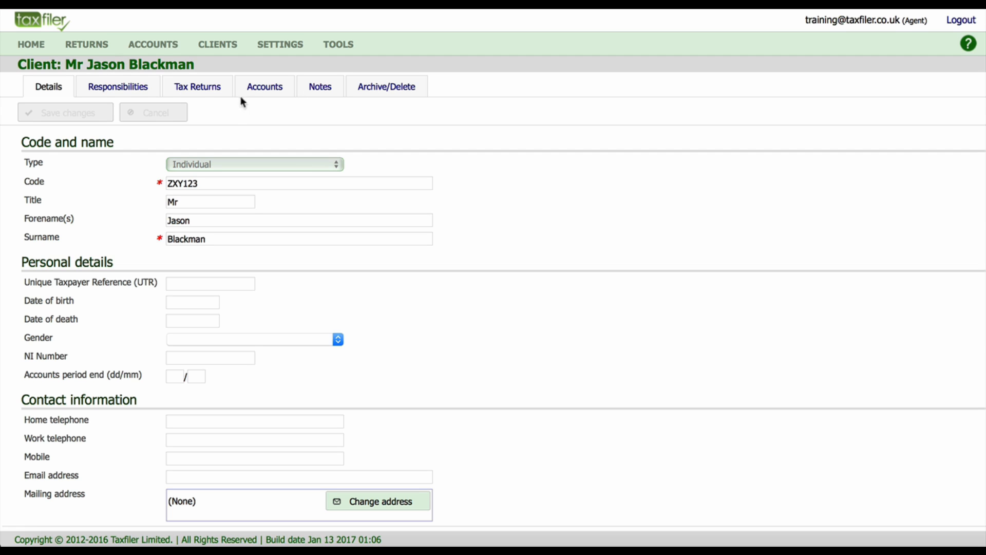
- Start a new set of accounts named with the client's forename plus "'s business", with the period starting 06/04/2015
click(266, 90)
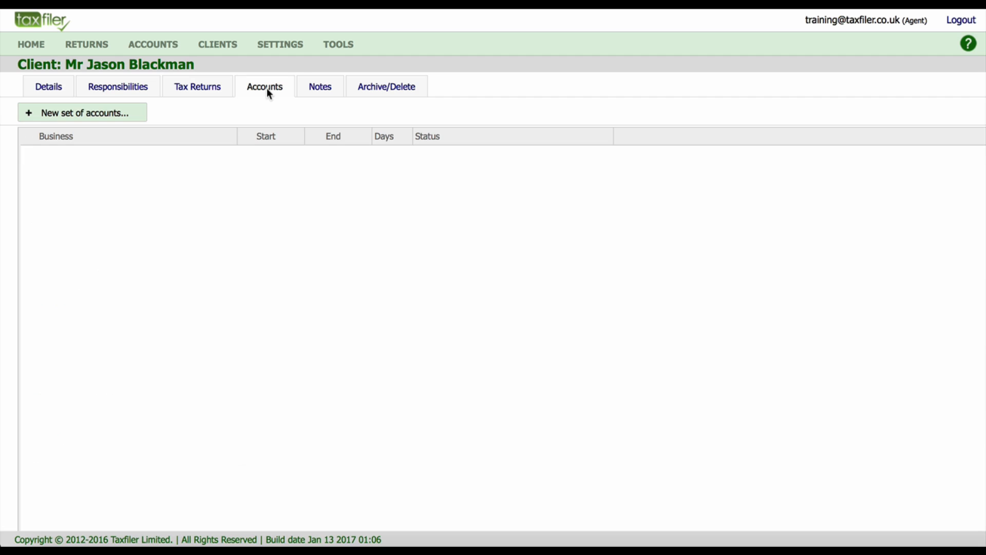
click(118, 118)
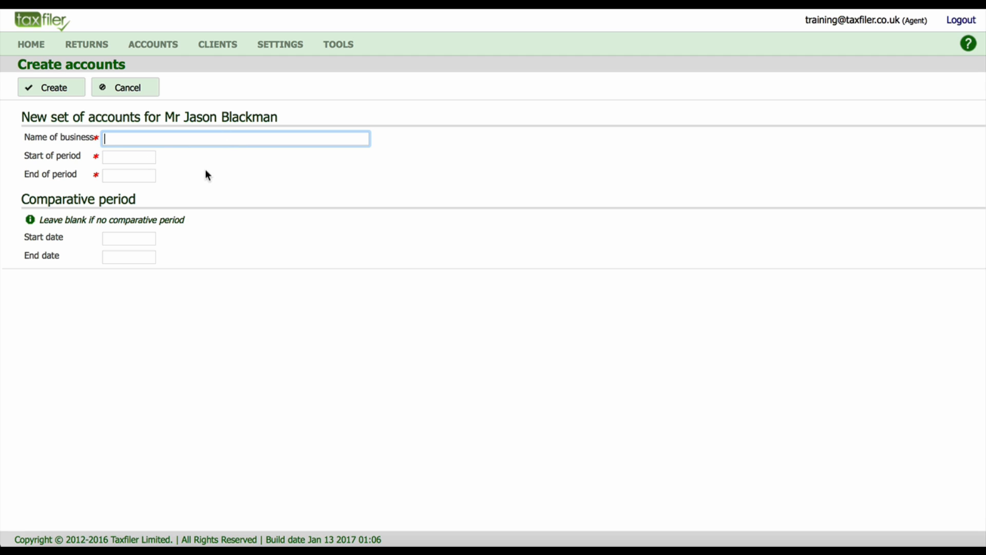
text(Jason's business)
key(Tab)
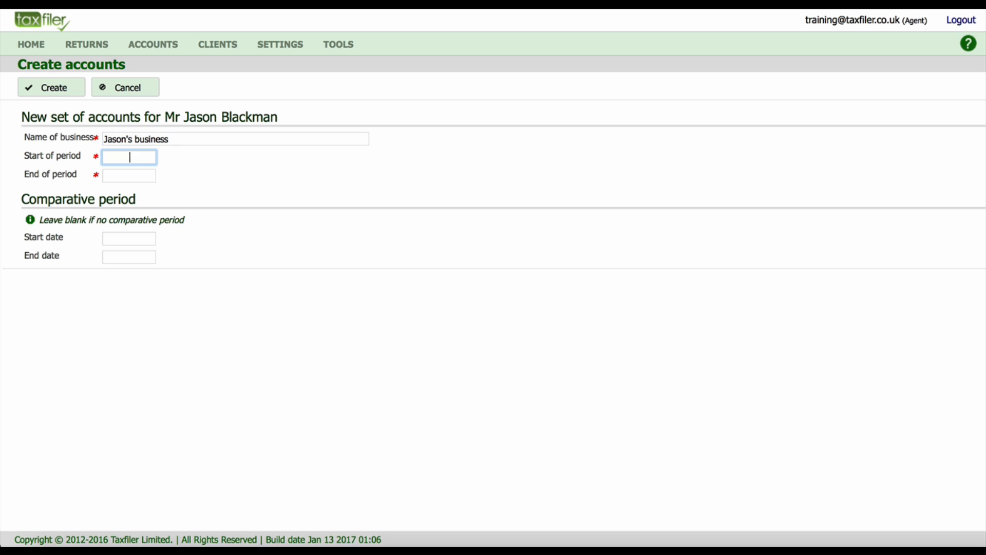
text(060415)
key(Tab)
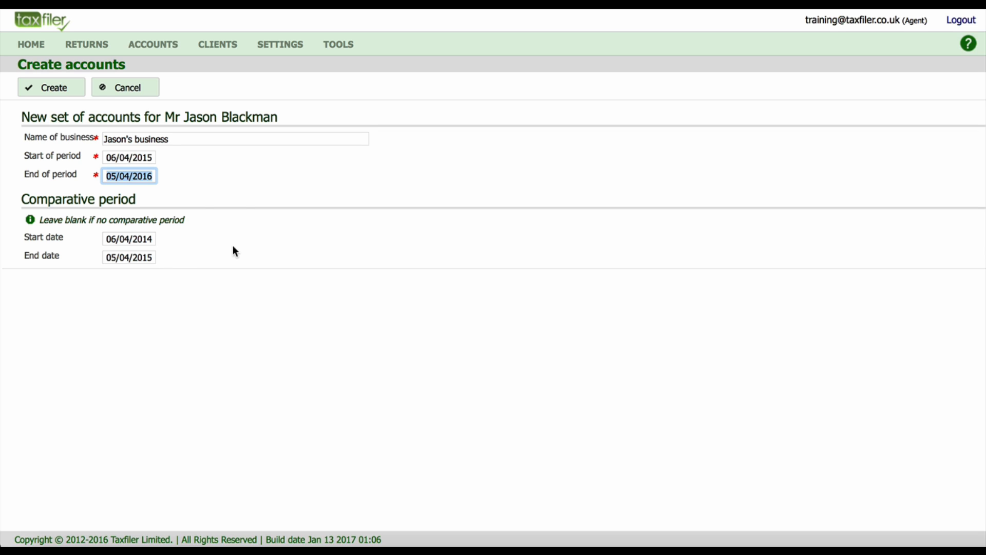
- Clear the comparative period's start and end dates and create the set of accounts
key(Tab)
key(BackSpace)
key(Tab)
key(BackSpace)
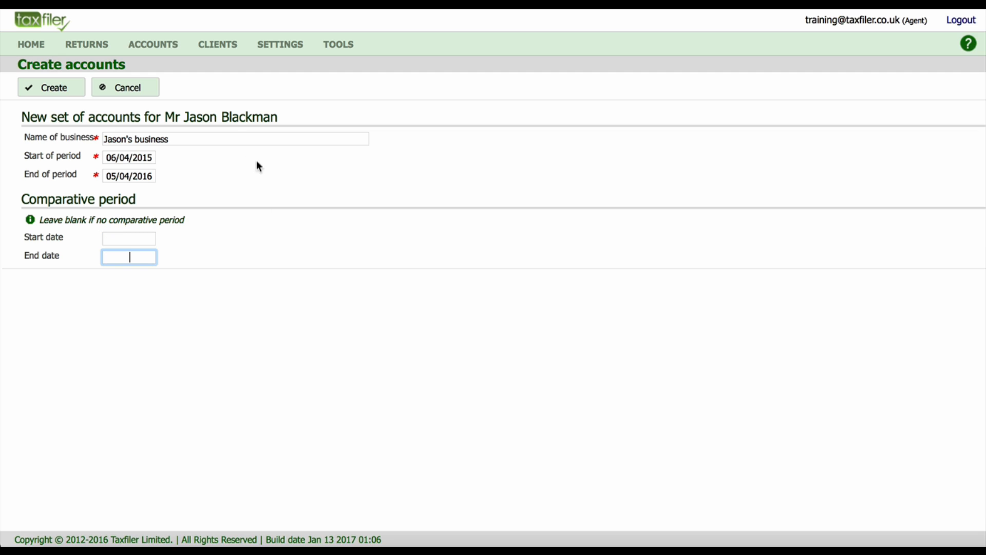
click(62, 90)
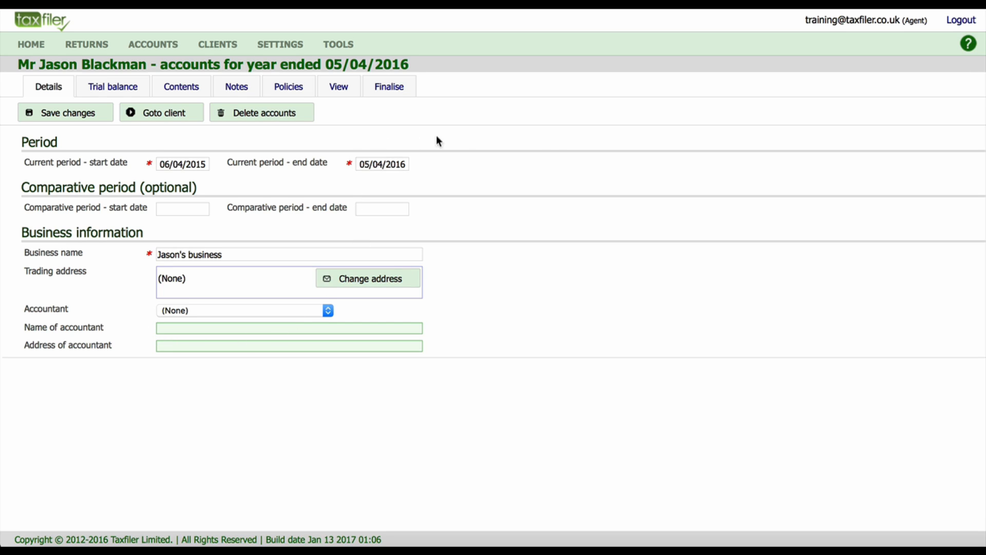
- In the trial balance, enter current-year sales of -5000 and purchases of 2000
click(113, 88)
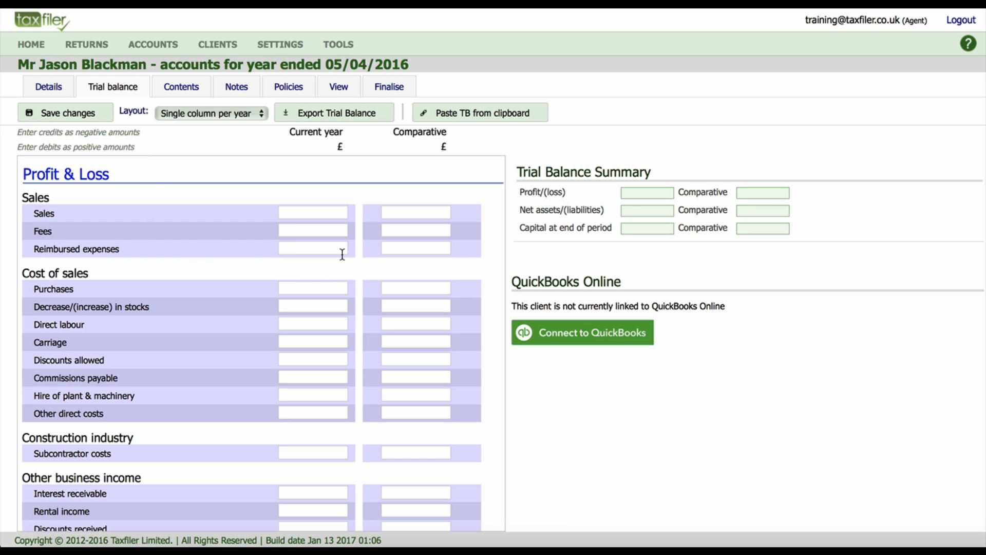
click(294, 212)
text(-5000)
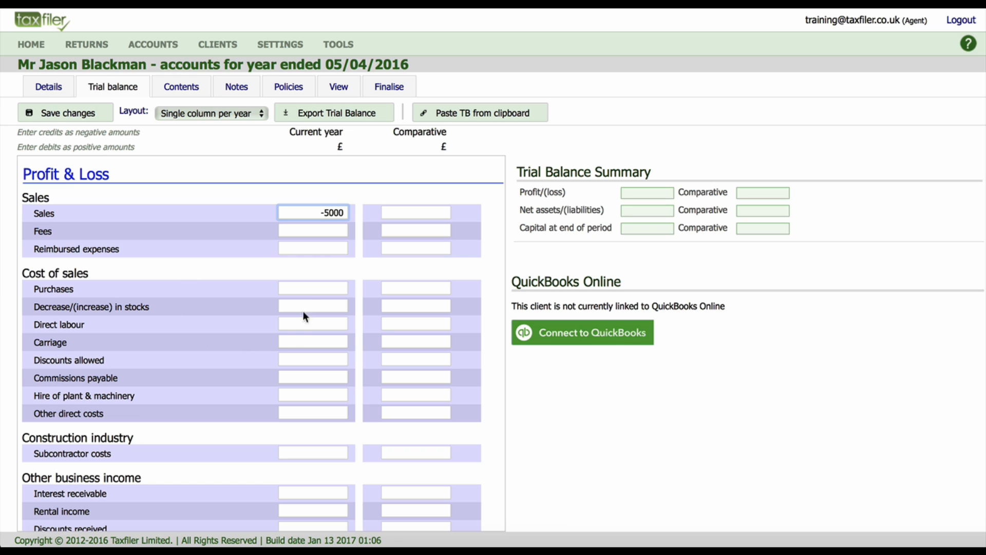
click(313, 287)
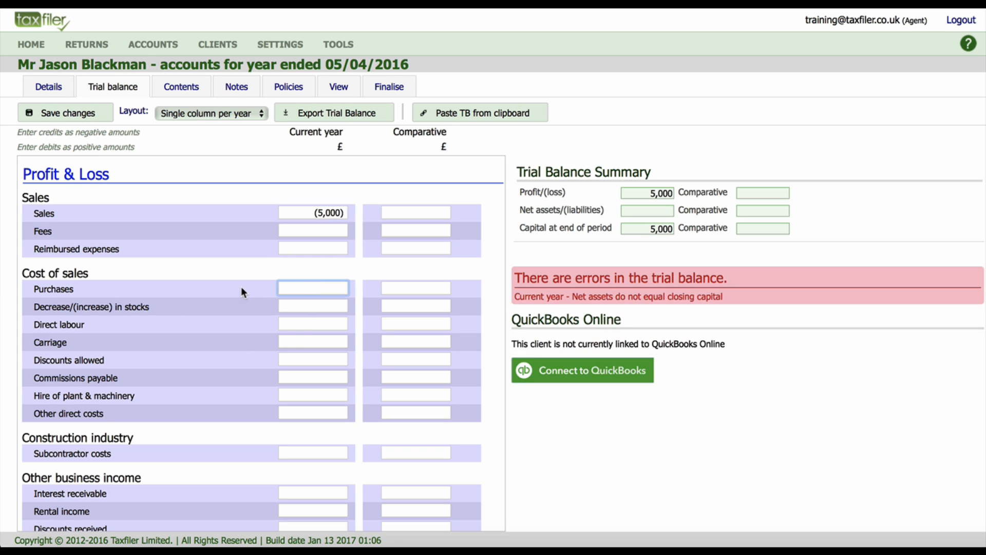
text(2000)
- Enter current-year wages and salaries of 750 and sundry expenses of 250 in the trial balance
scroll(216, 339, down, 5)
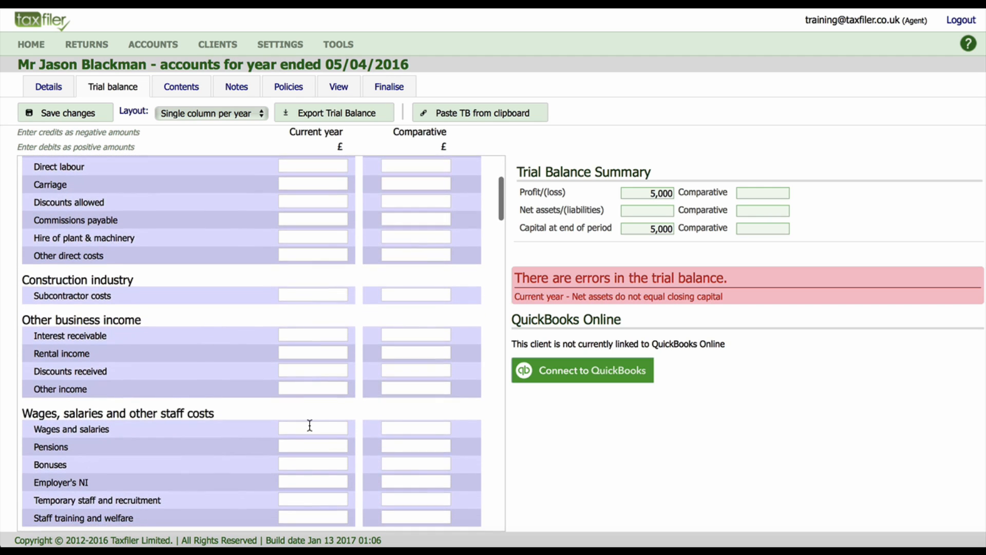
click(310, 426)
text(750)
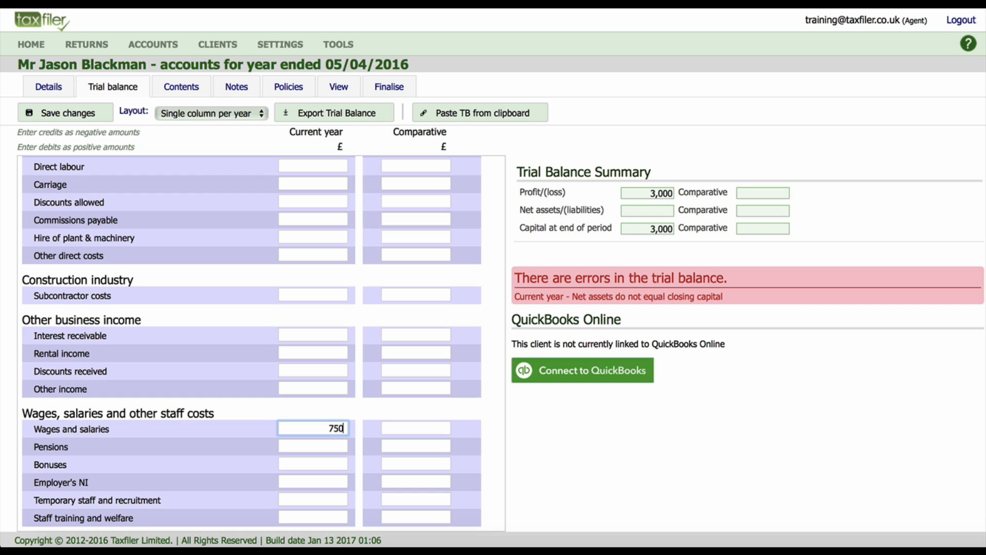
scroll(226, 426, down, 8)
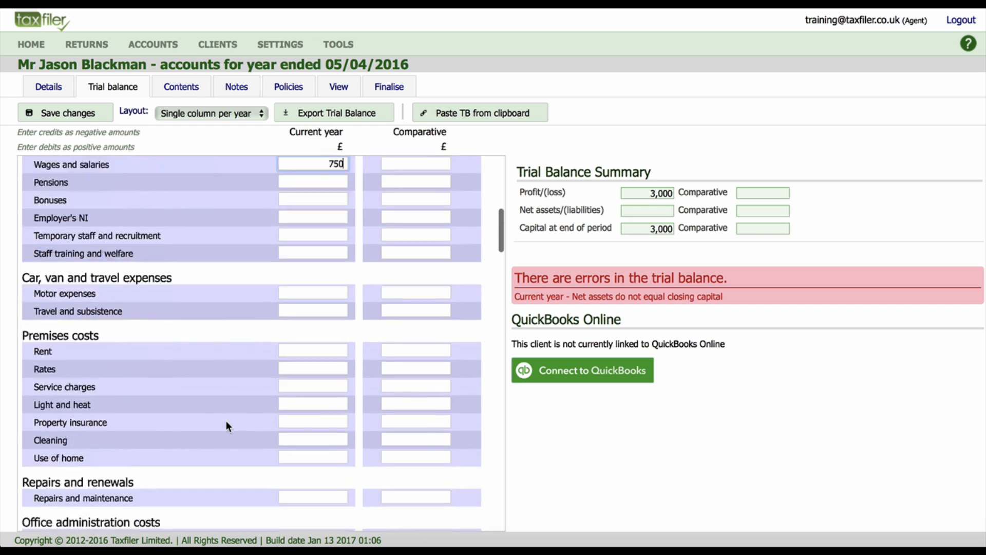
scroll(227, 422, down, 20)
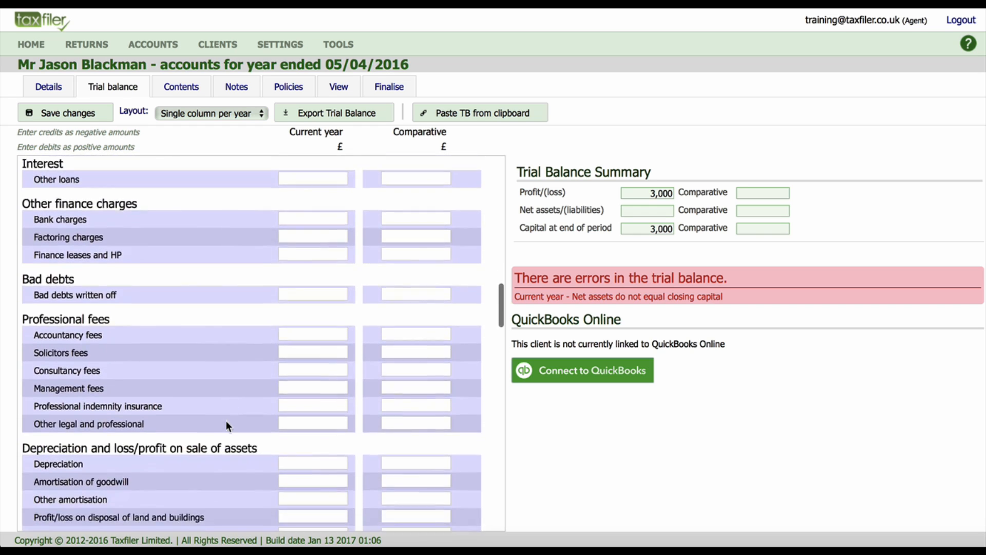
scroll(226, 420, down, 7)
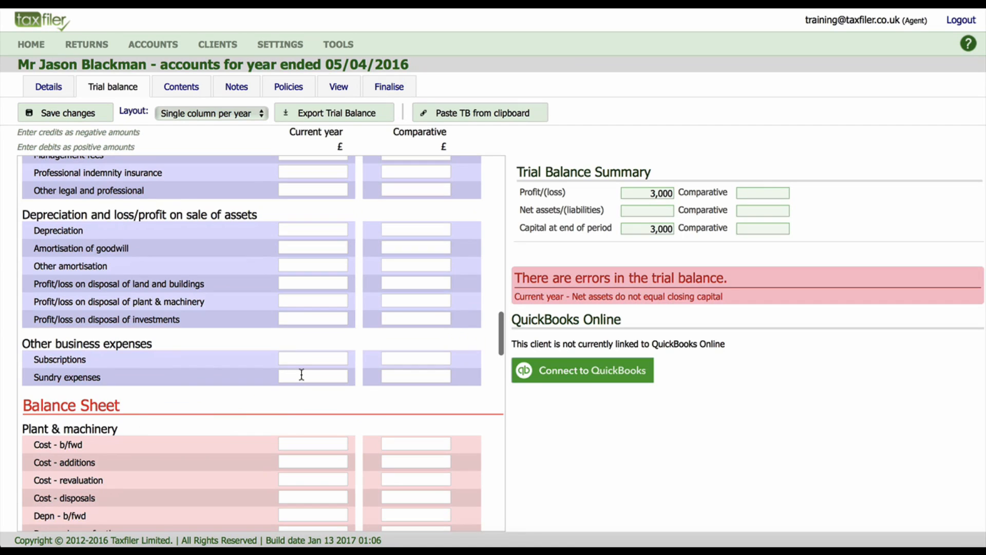
click(302, 374)
text(250)
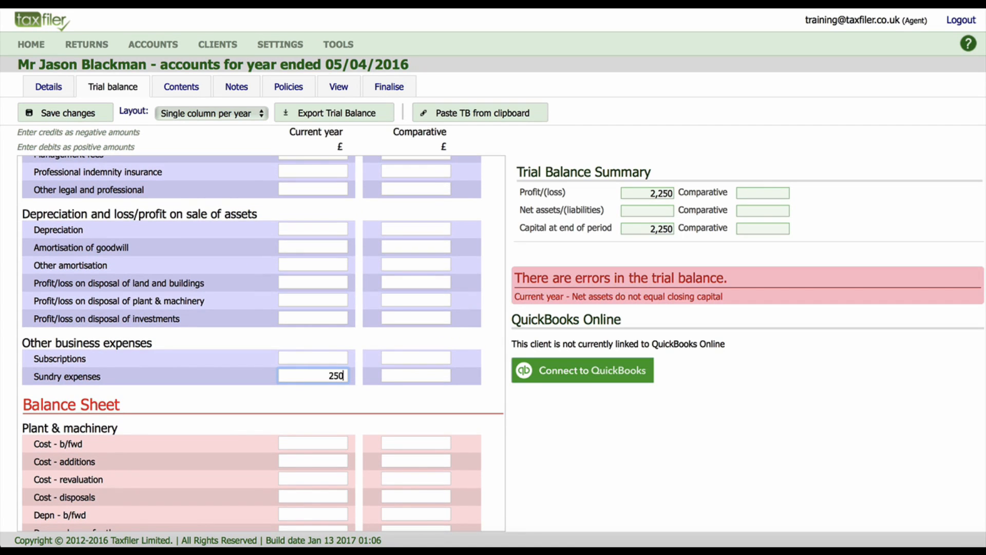
- Enter current-year drawings of 2000 in the capital account and save the trial balance
scroll(254, 378, down, 7)
scroll(255, 377, down, 20)
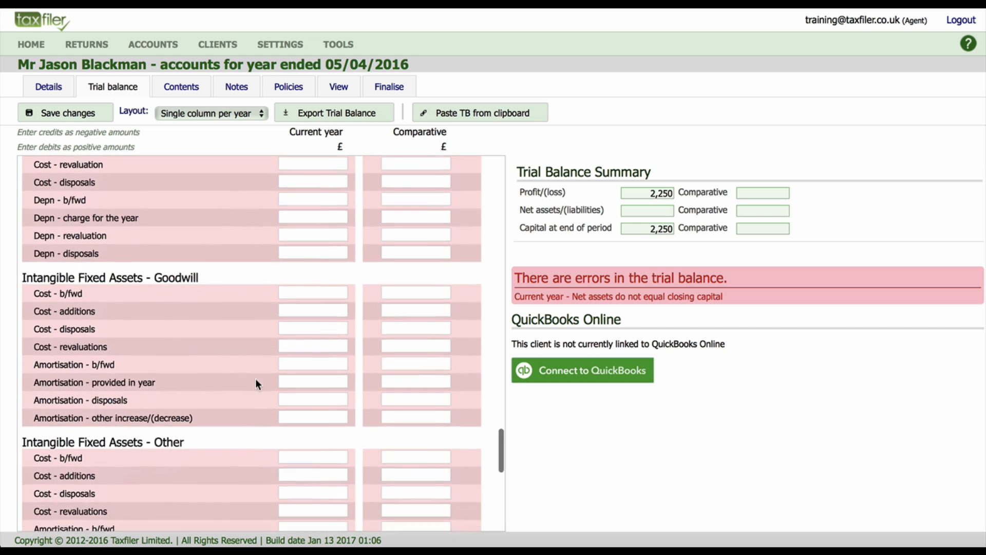
scroll(255, 378, down, 6)
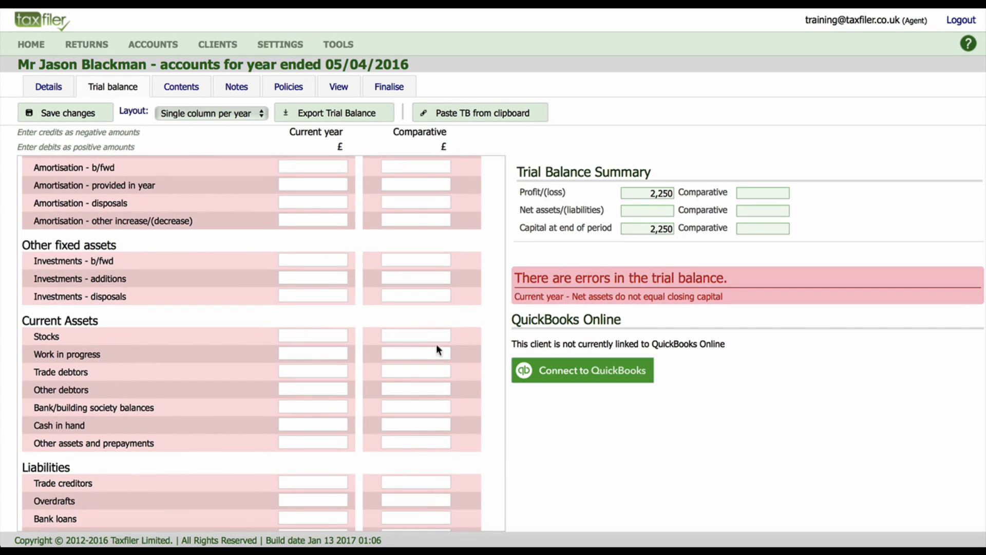
scroll(257, 442, down, 3)
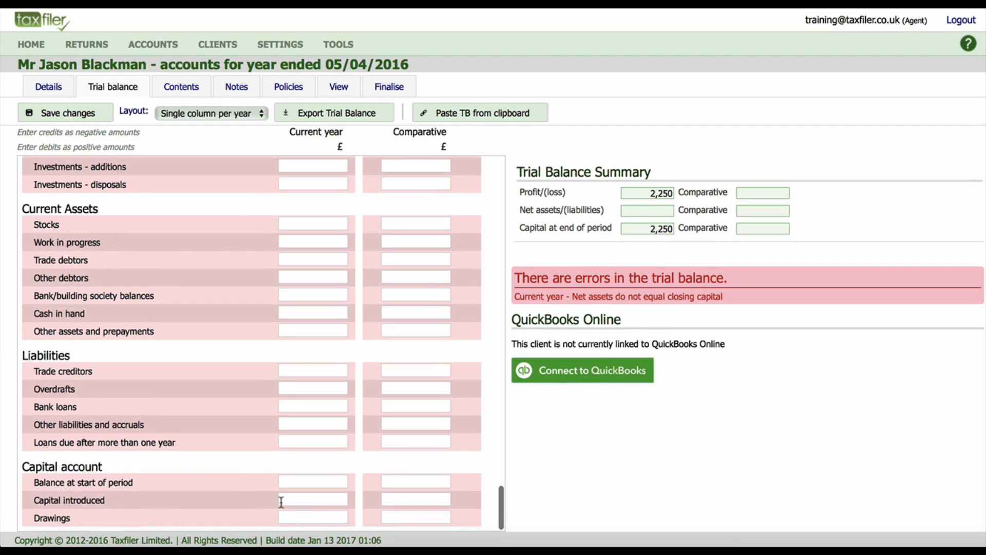
click(296, 515)
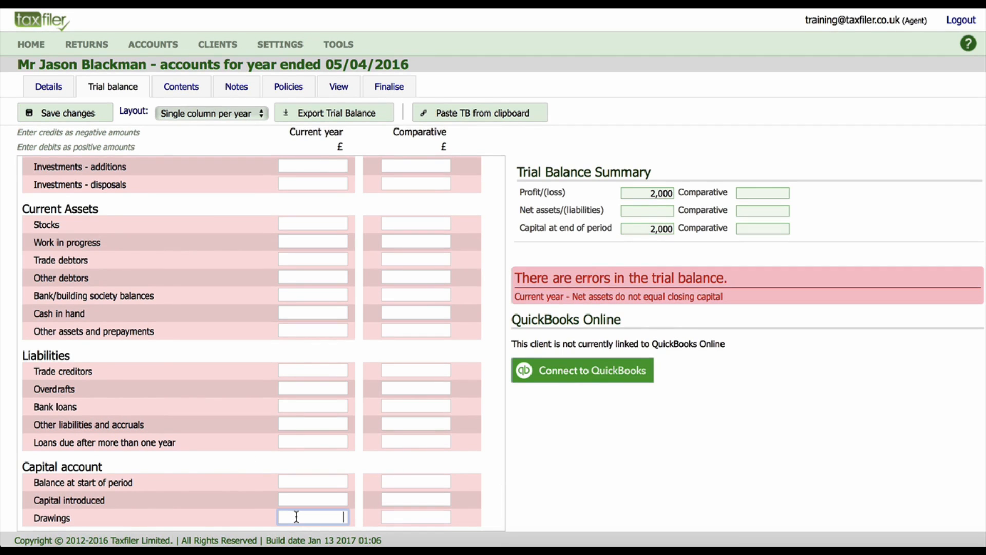
text(2000)
click(77, 117)
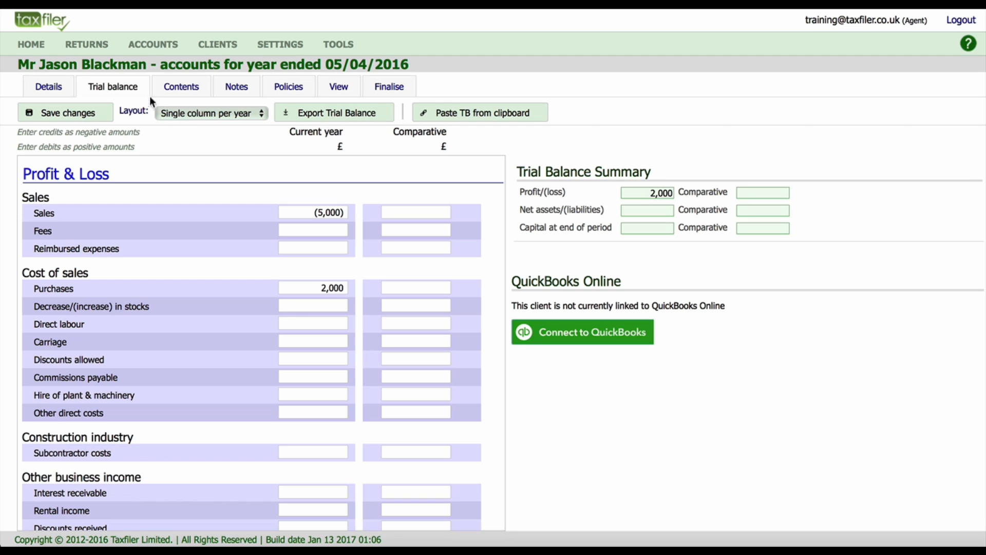
- Review the accounts' status options, keeping Draft, and switch the table of contents off and back on
click(186, 91)
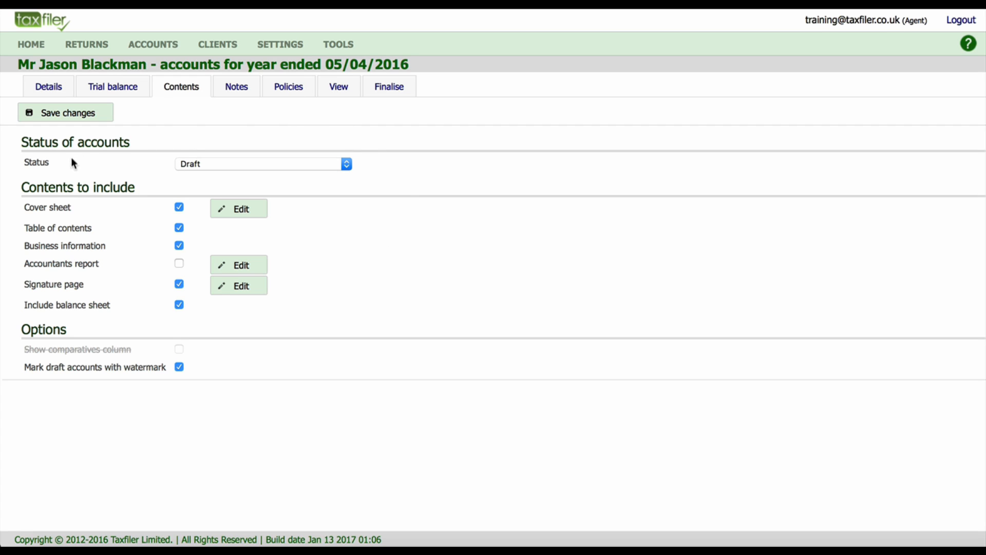
click(348, 166)
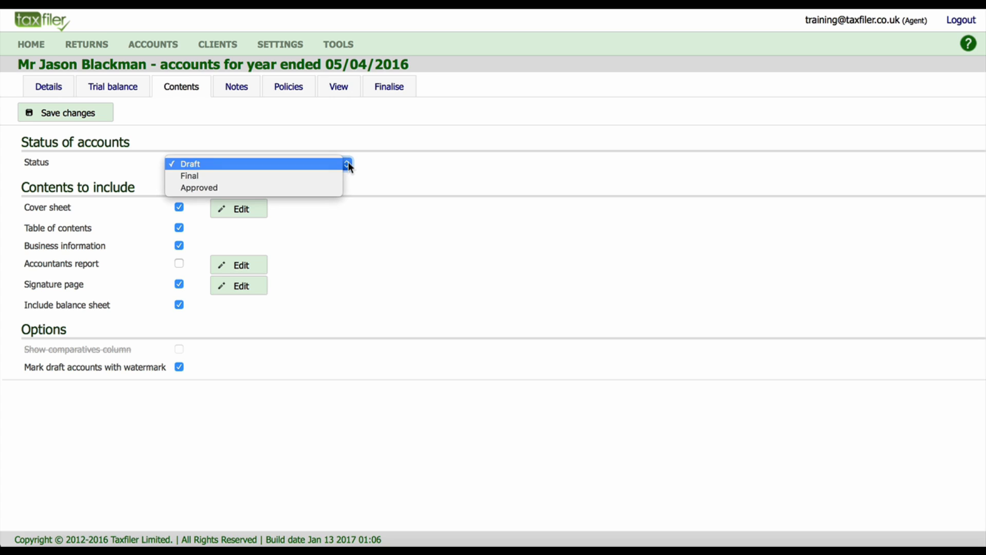
click(348, 165)
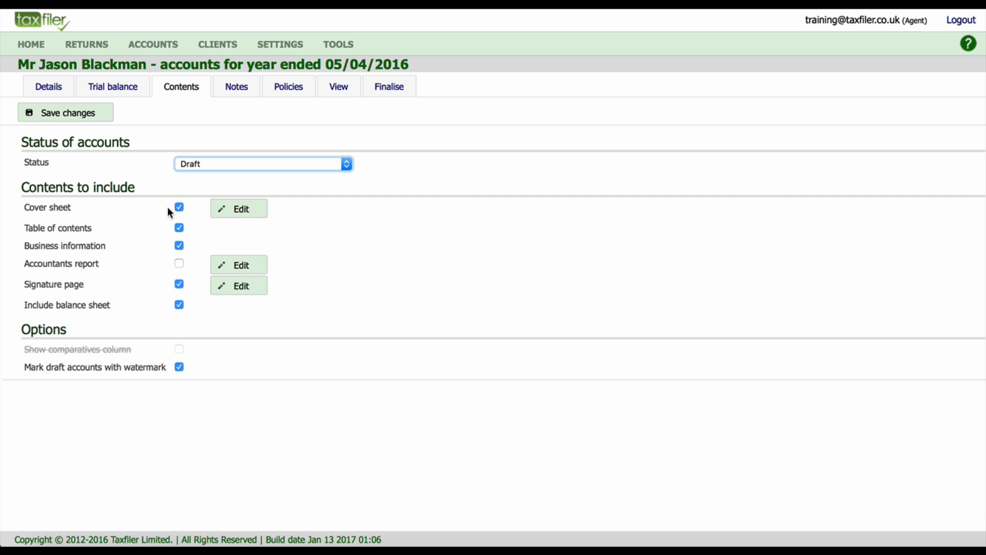
click(179, 227)
click(178, 227)
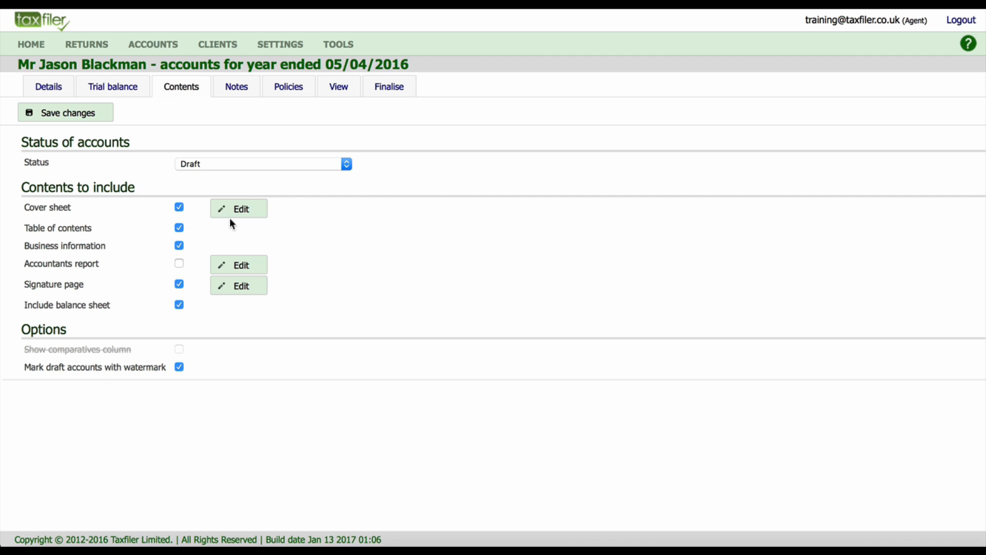
- Review the edit settings of the cover sheet, accountants' report and signature page without saving any change
click(246, 213)
click(239, 266)
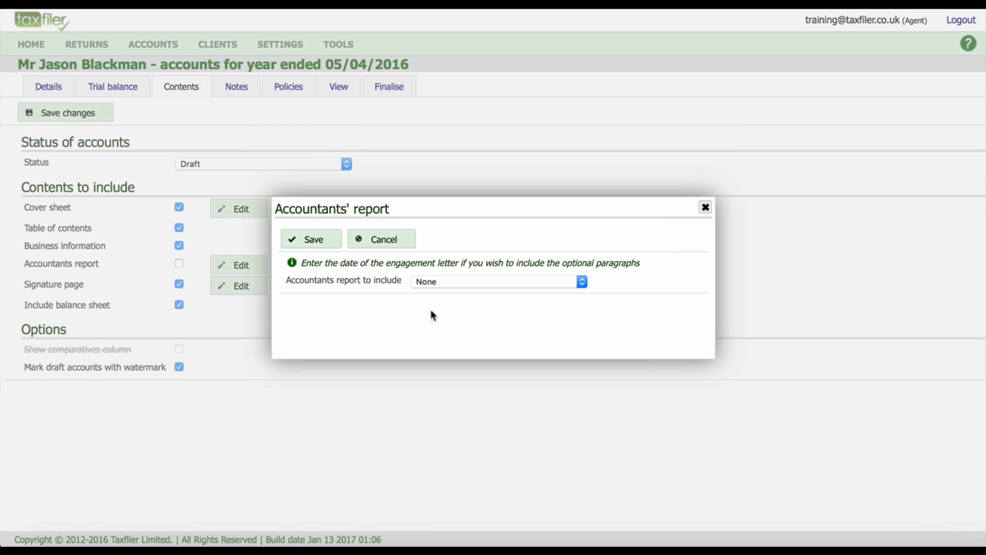
click(582, 284)
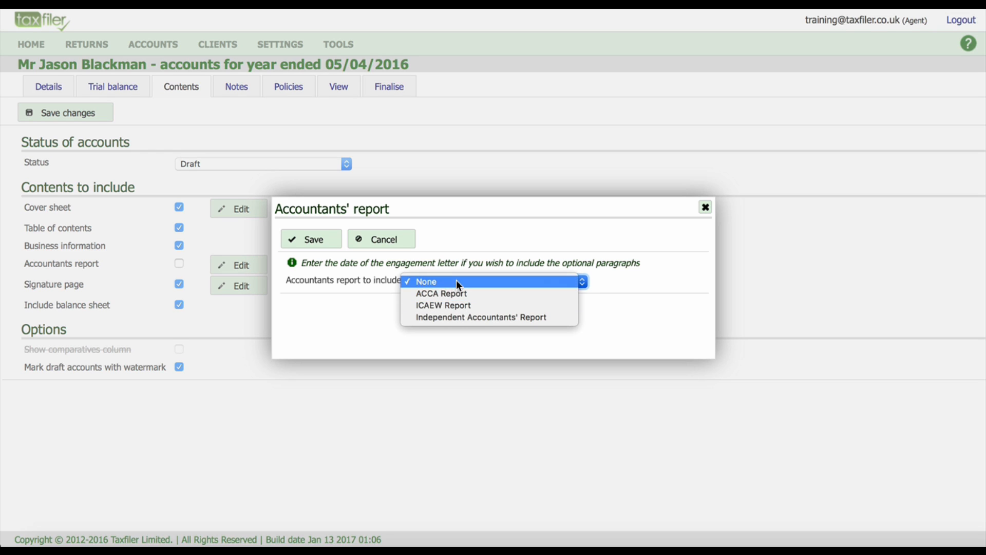
click(378, 240)
click(373, 240)
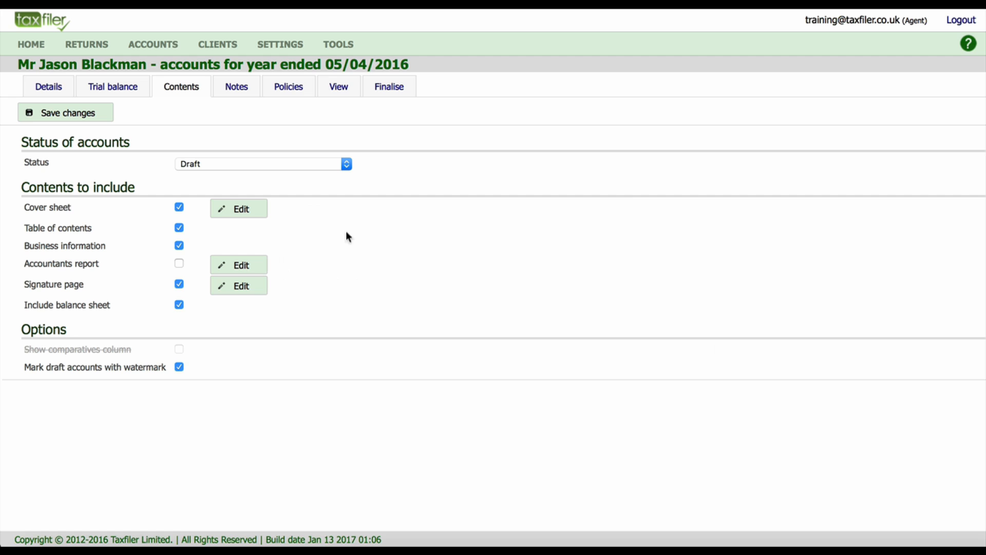
click(242, 286)
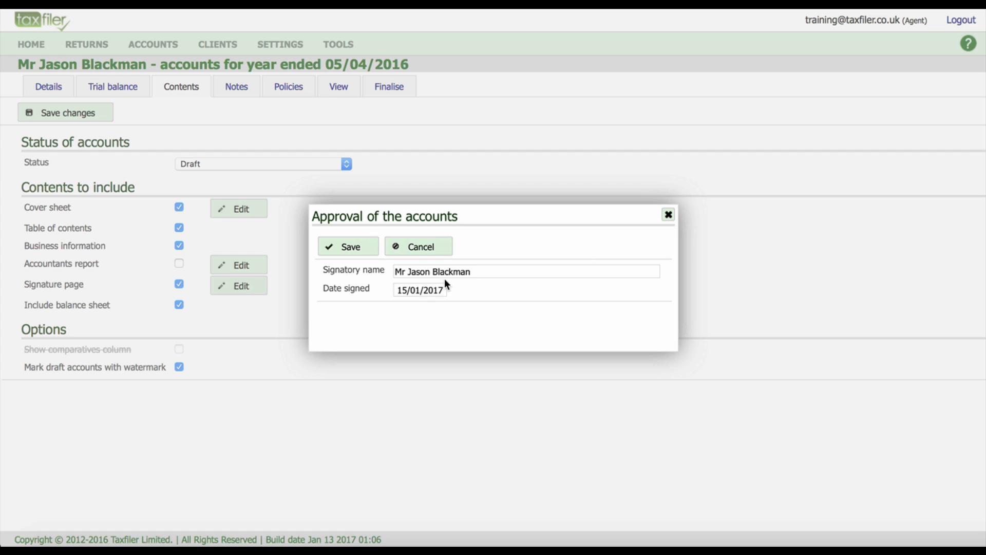
click(434, 248)
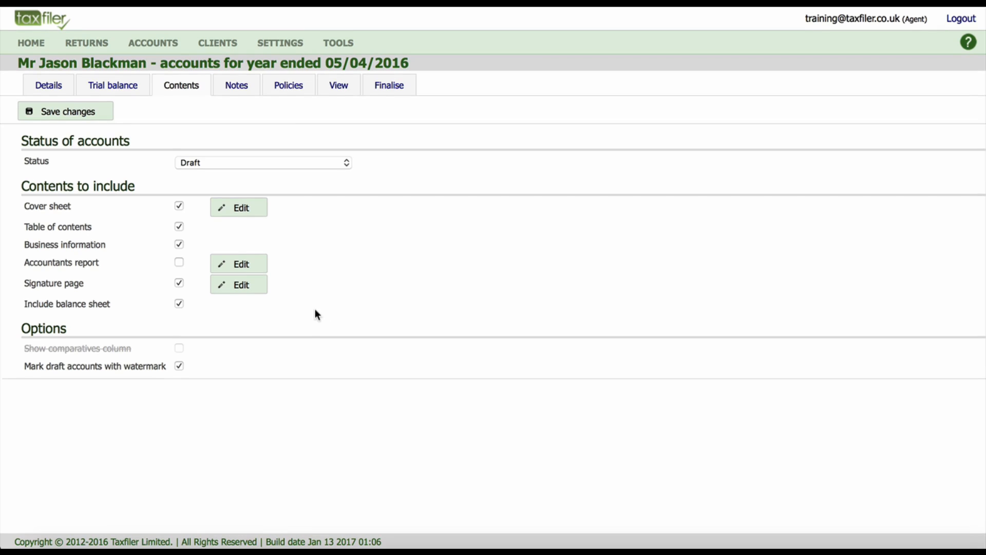
- Examine the accounts' notes and the profit and loss account analysis note's setting, leaving it without saving
click(237, 88)
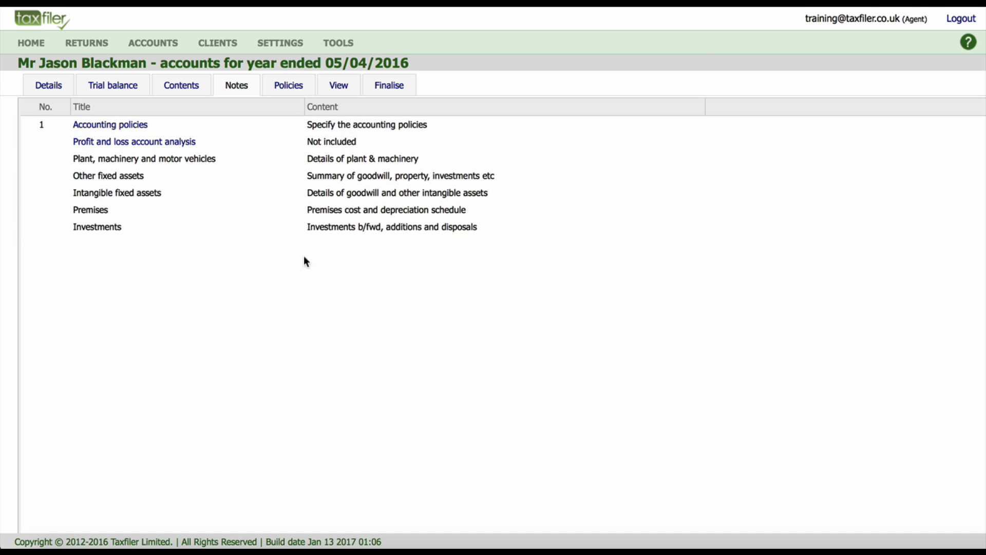
click(138, 146)
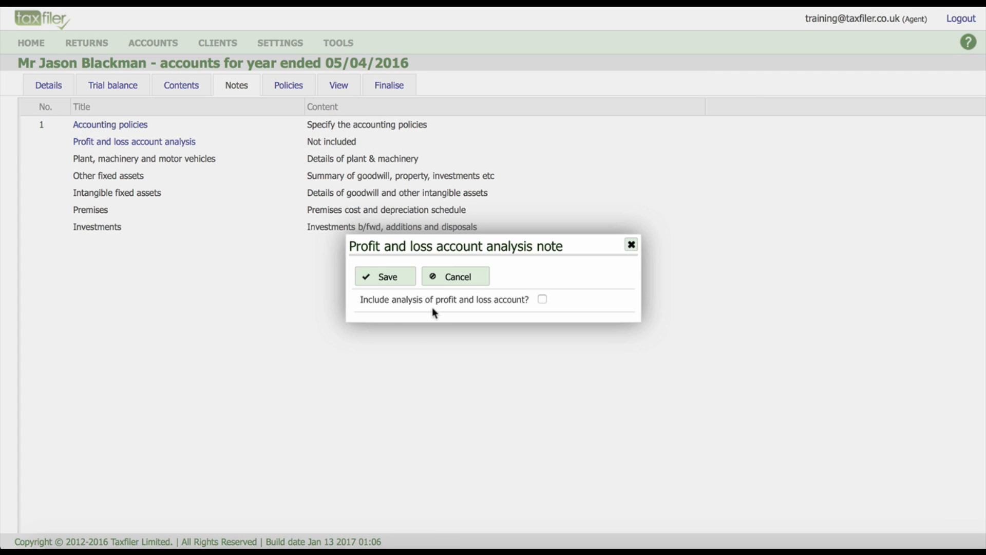
click(456, 280)
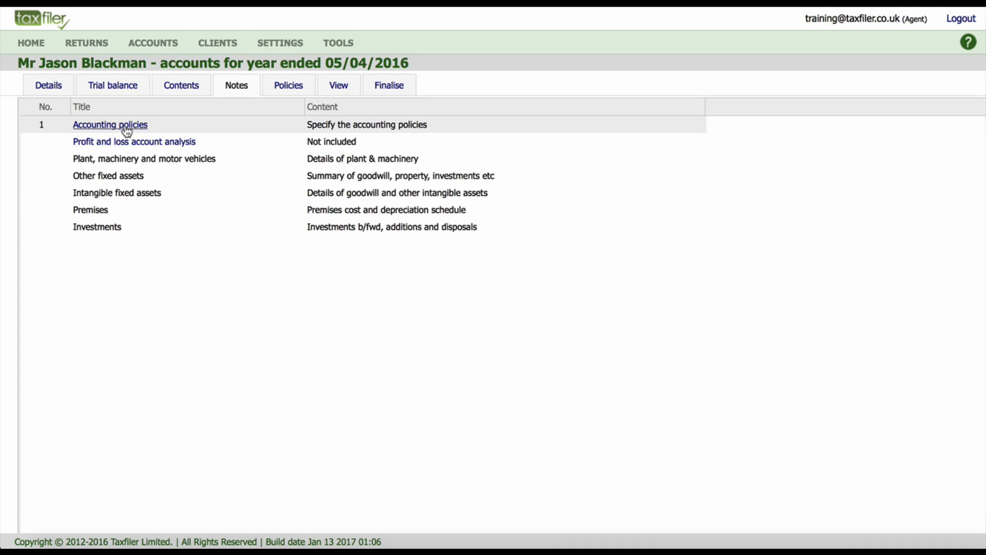
- Review the Accounting basis and Turnover policy texts without saving any change
click(289, 87)
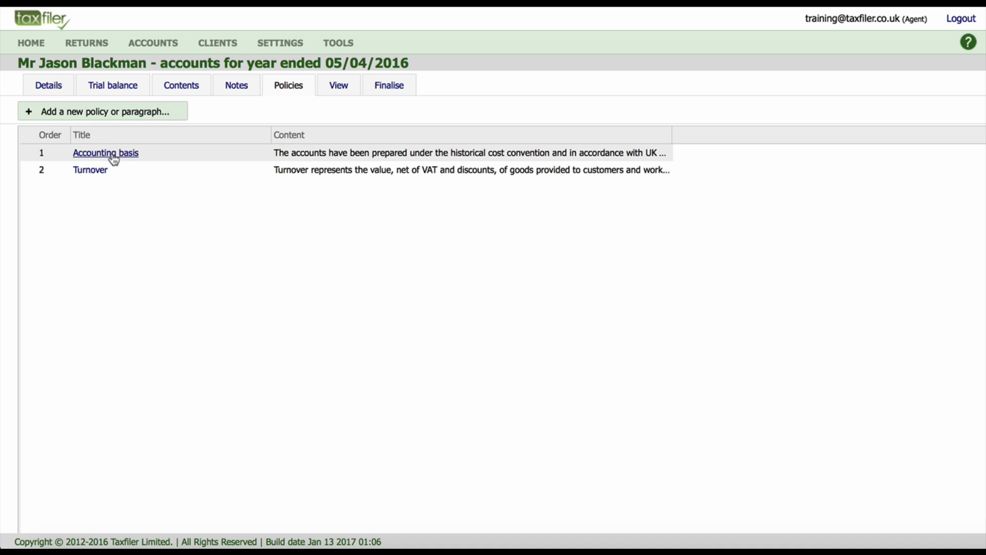
click(114, 158)
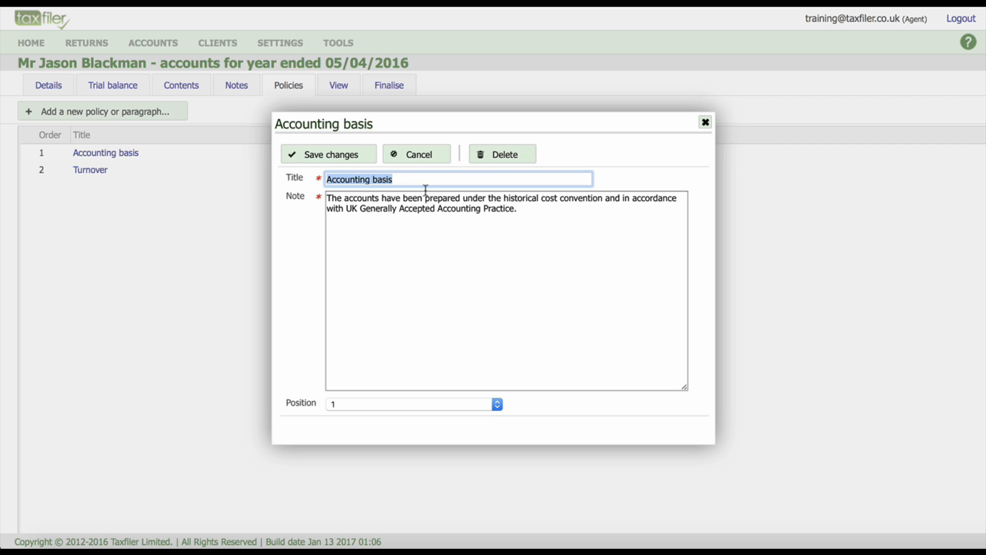
click(391, 156)
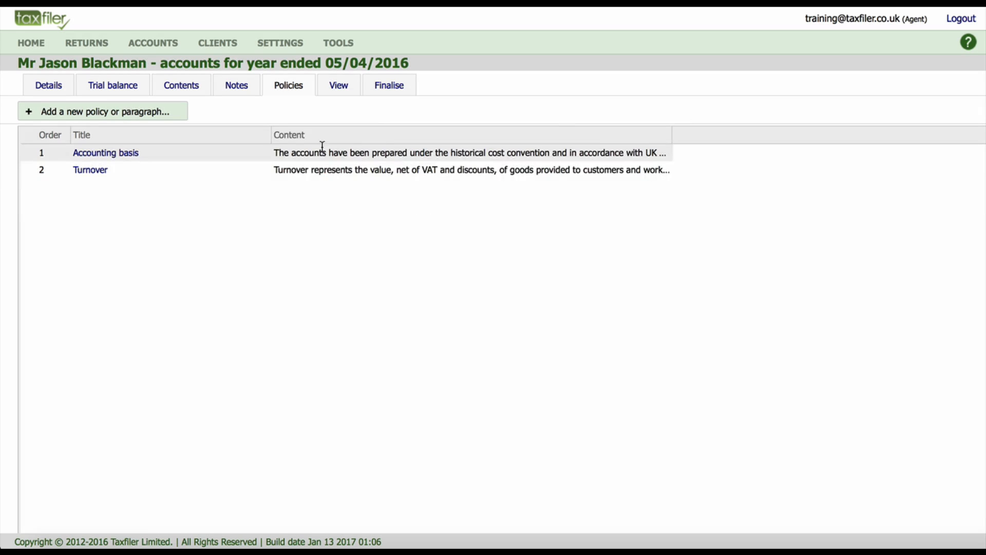
click(95, 173)
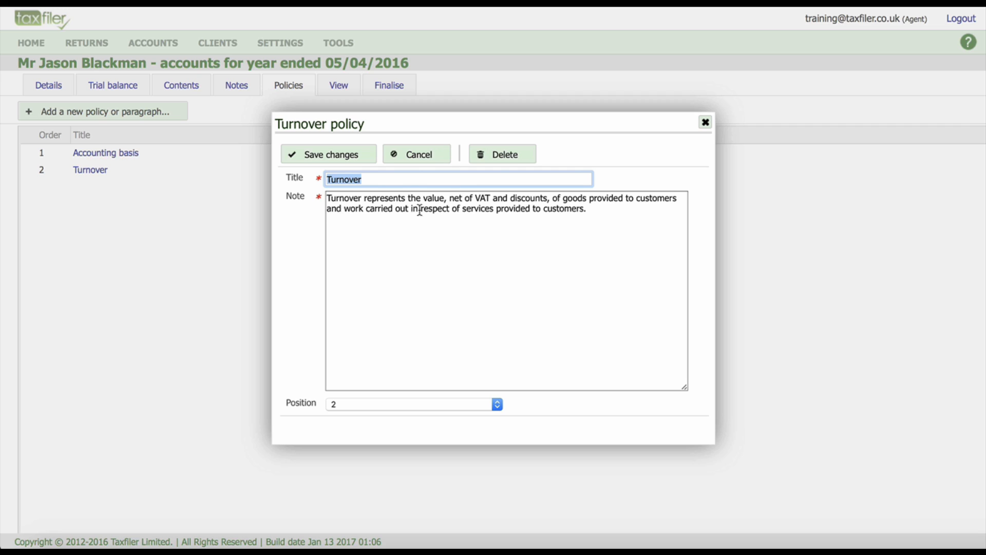
click(420, 162)
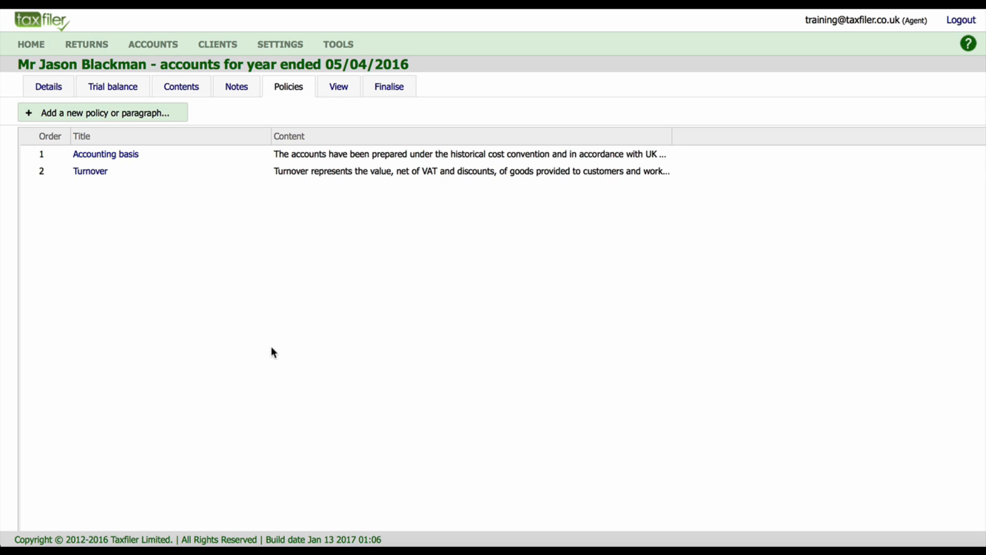
- Examine the HTML preview of the draft accounts, from the cover page through the profit and loss account and balance sheet to the notes
click(340, 90)
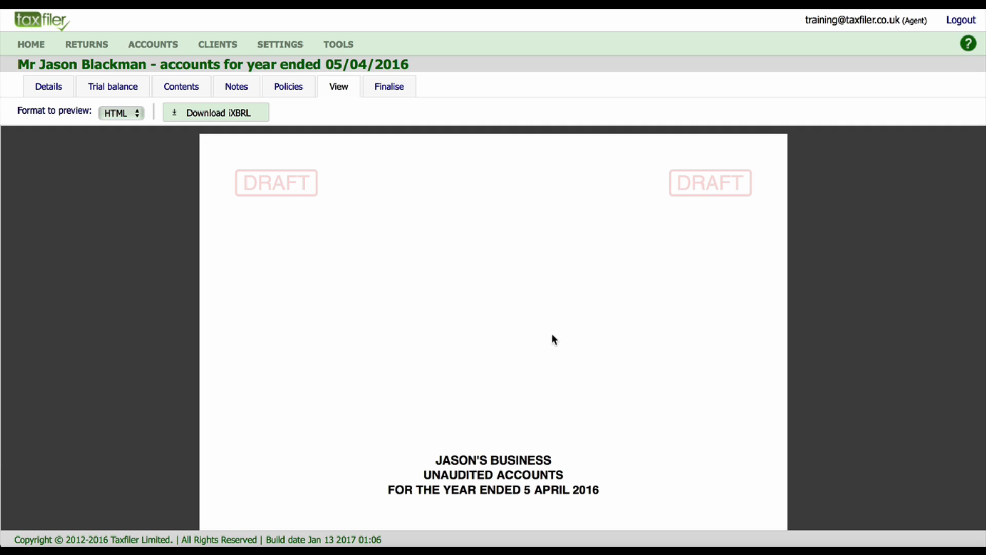
scroll(548, 340, down, 10)
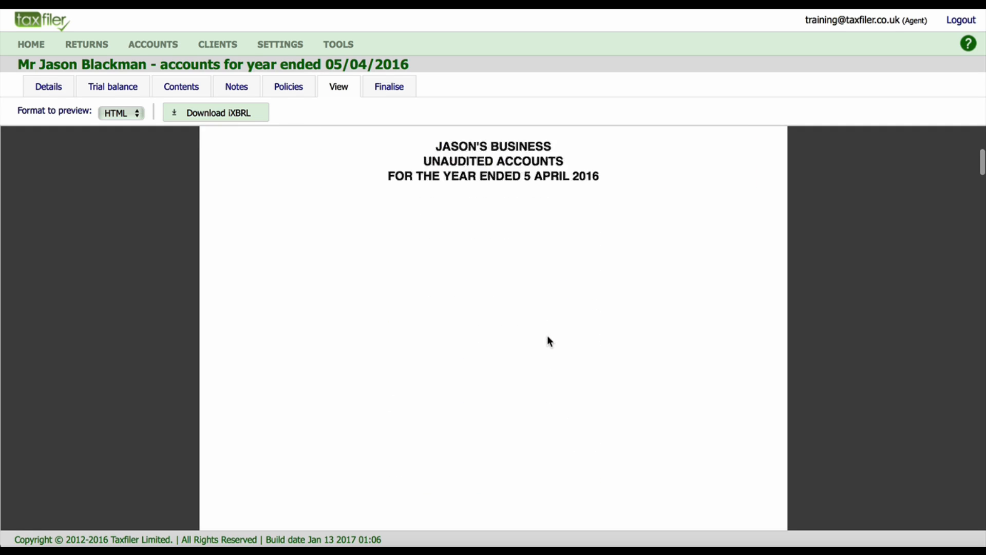
scroll(547, 339, down, 15)
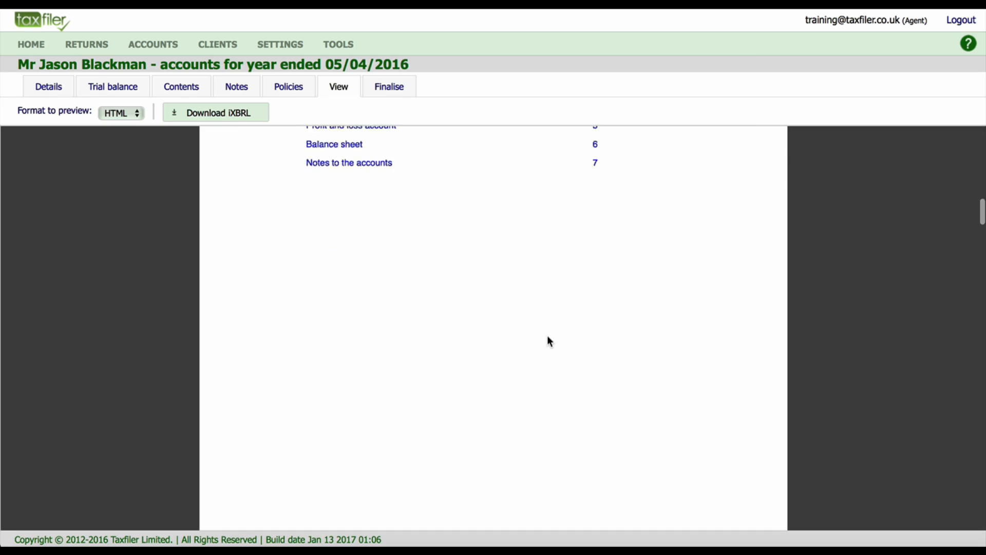
scroll(549, 340, down, 15)
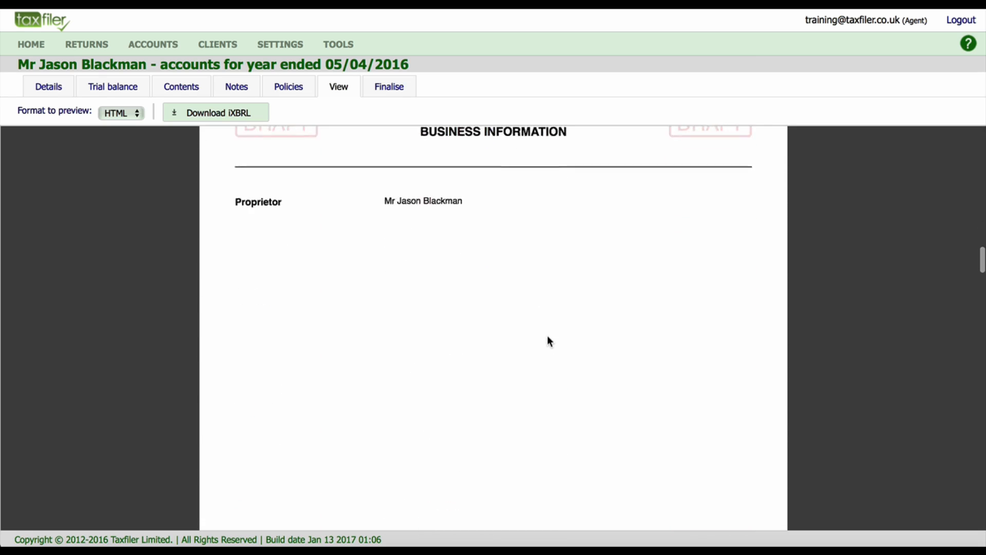
scroll(550, 341, down, 8)
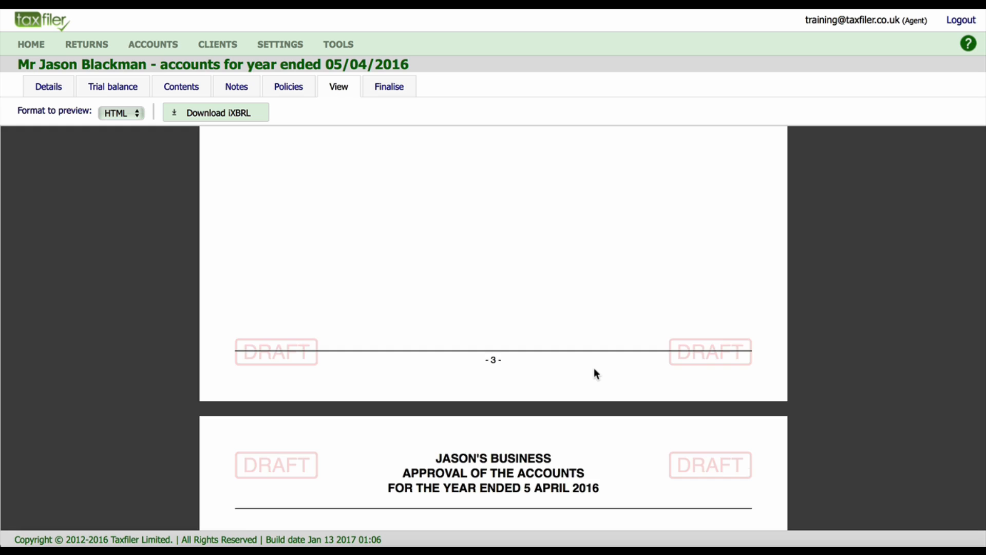
scroll(595, 369, down, 8)
scroll(594, 368, down, 10)
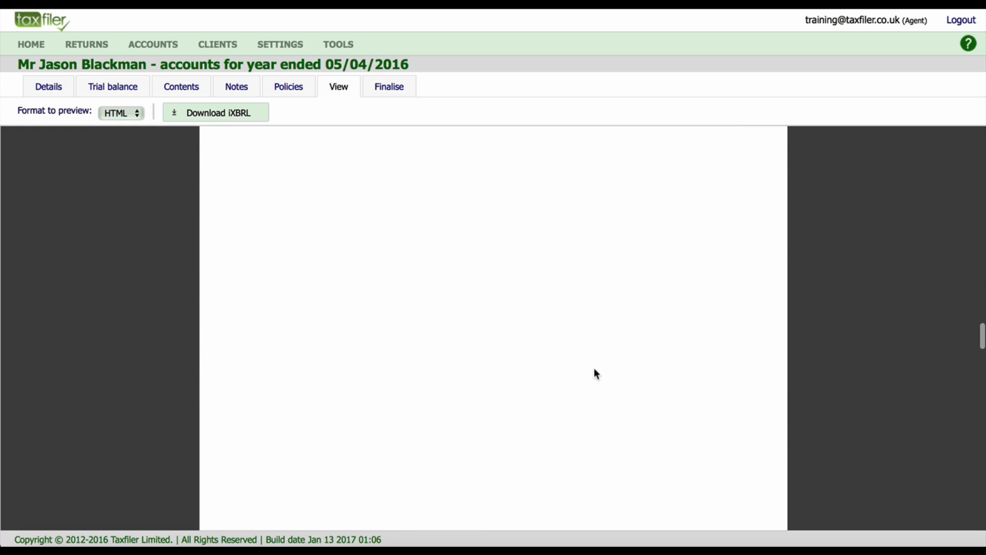
scroll(594, 367, down, 10)
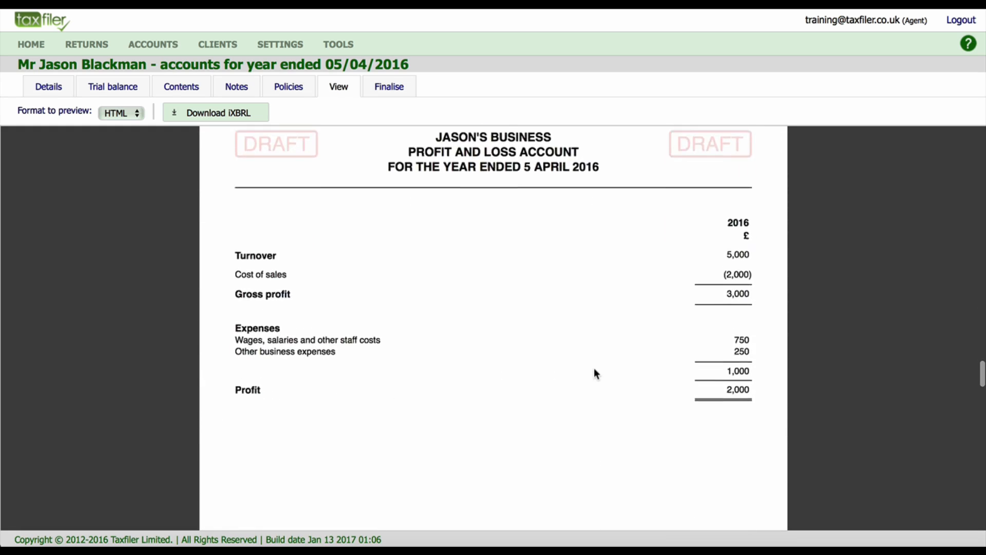
scroll(593, 367, down, 10)
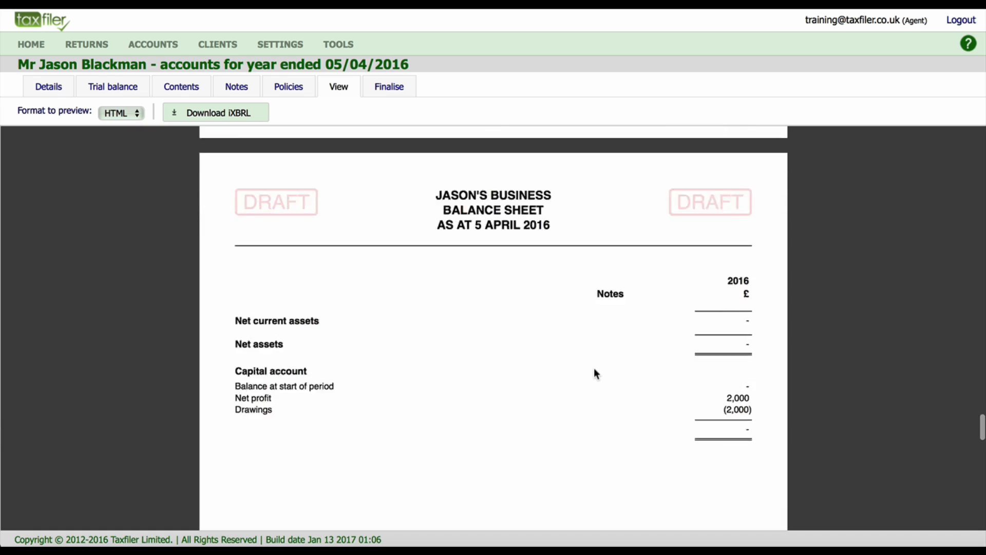
scroll(594, 369, down, 10)
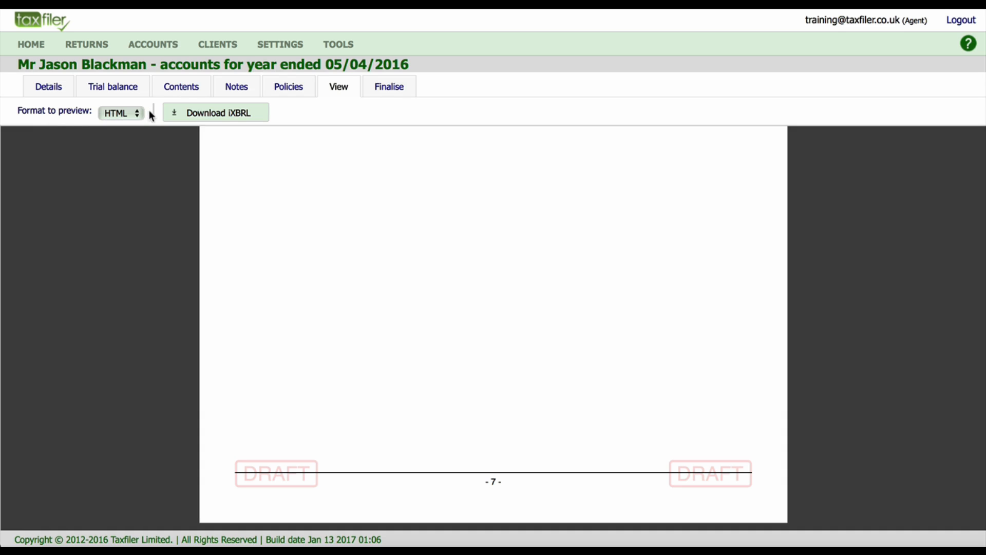
- Preview the accounts in PDF format and look through the cover and contents pages
click(116, 114)
click(113, 129)
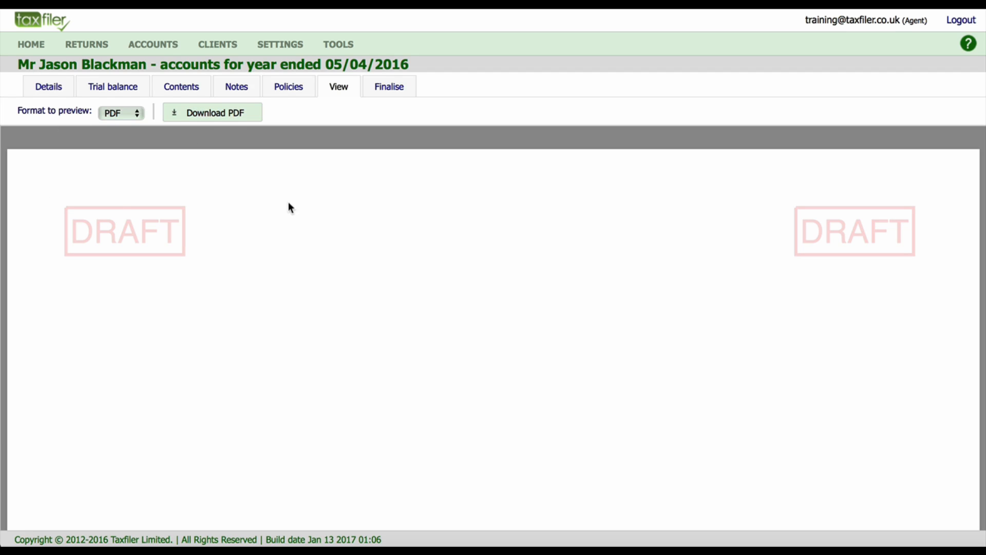
scroll(318, 231, down, 5)
scroll(319, 235, down, 10)
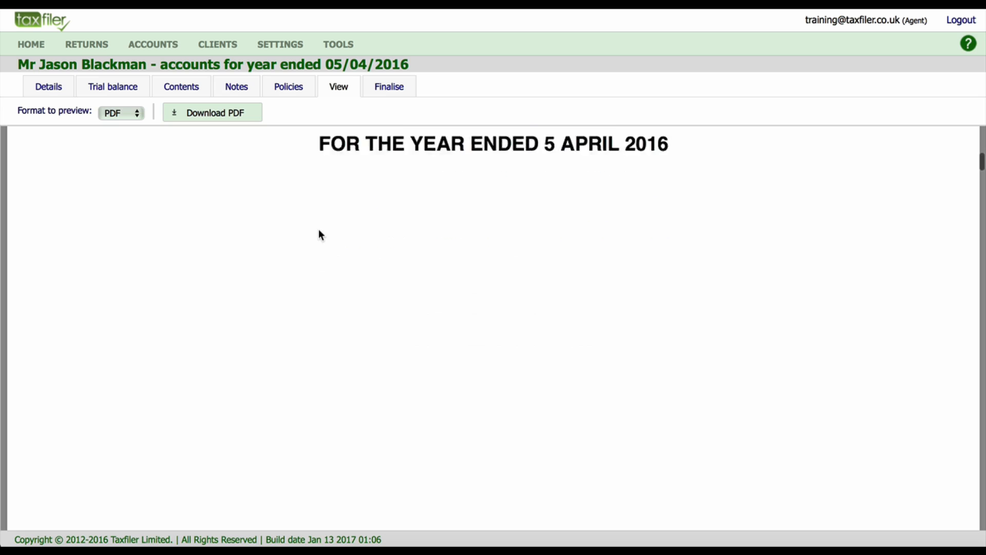
scroll(319, 235, down, 10)
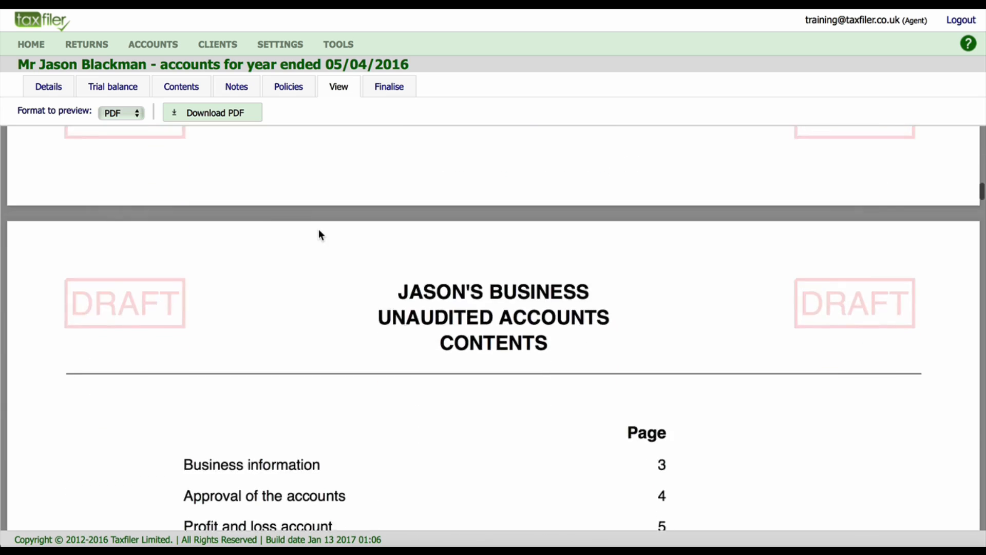
scroll(319, 234, down, 10)
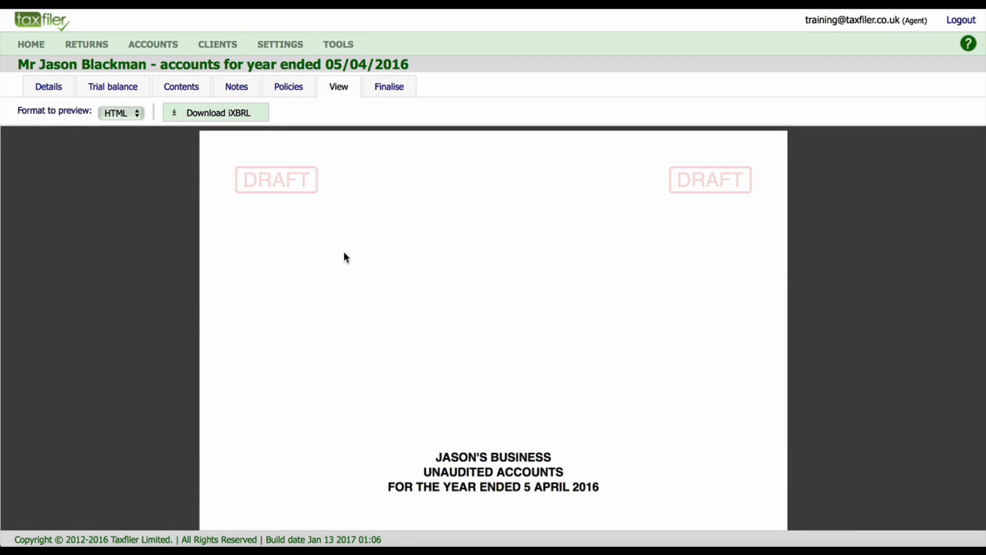
- Mark the accounts as Approved and save the approval details with 15/01/2017 as the date signed
click(393, 91)
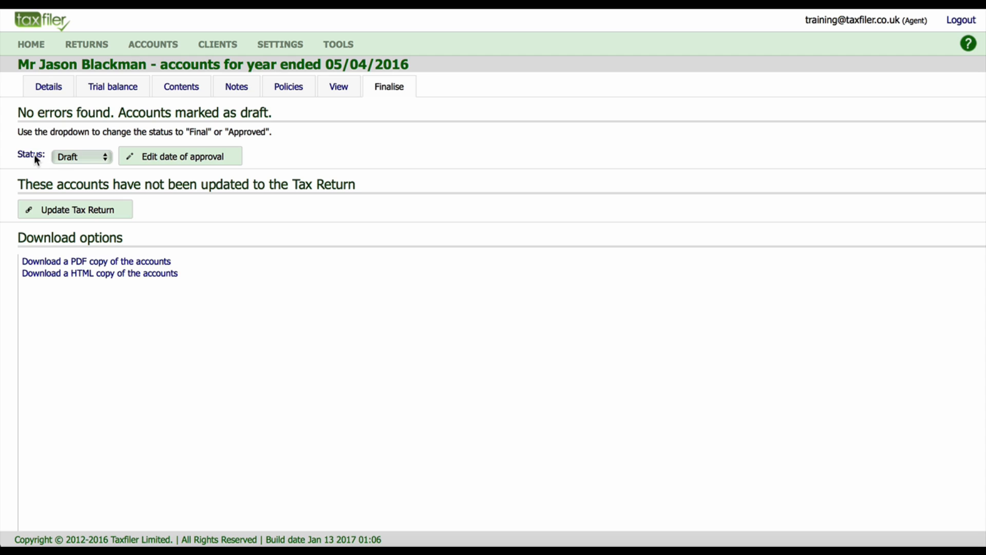
click(72, 158)
click(82, 186)
click(165, 140)
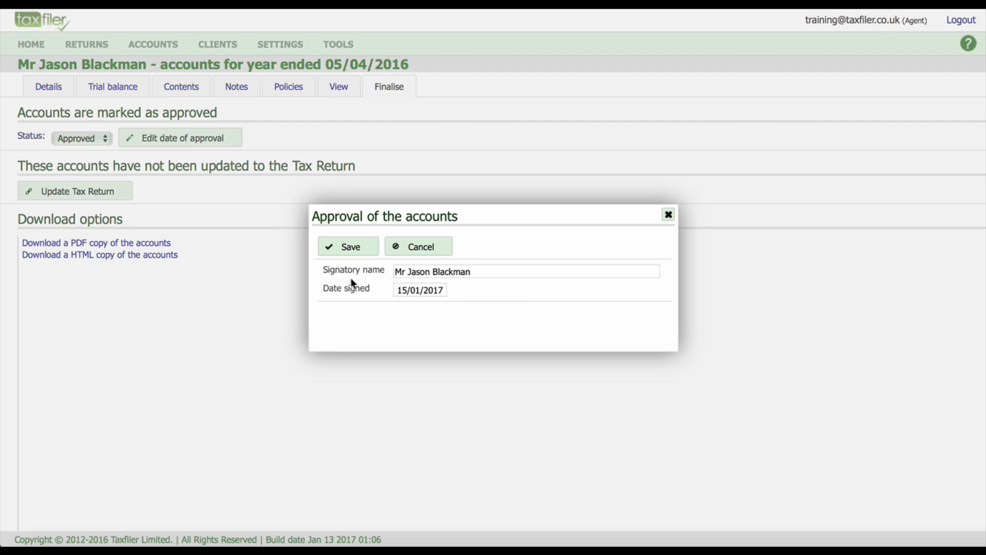
click(349, 248)
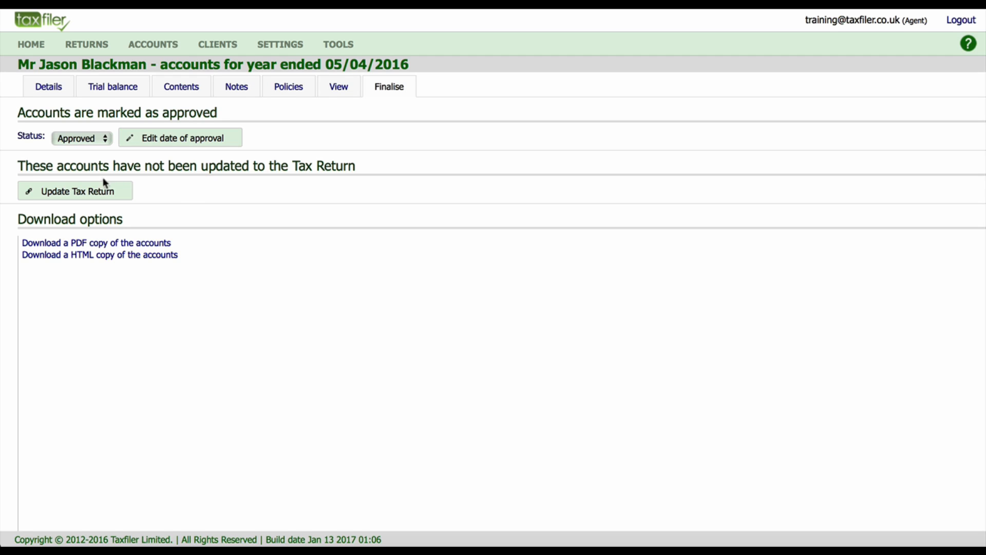
- Start updating the tax return from the accounts and create the missing SA100 return for 2016
click(94, 193)
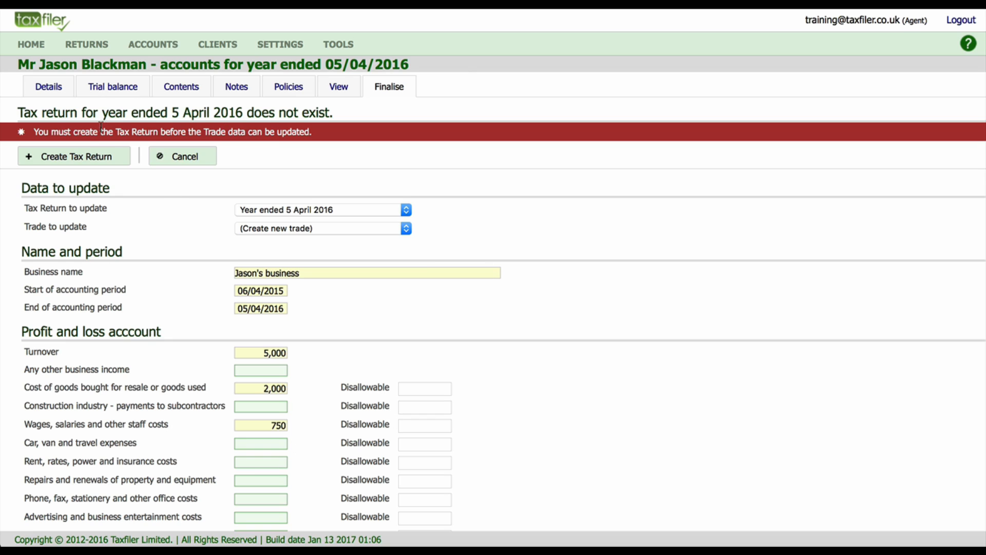
click(81, 159)
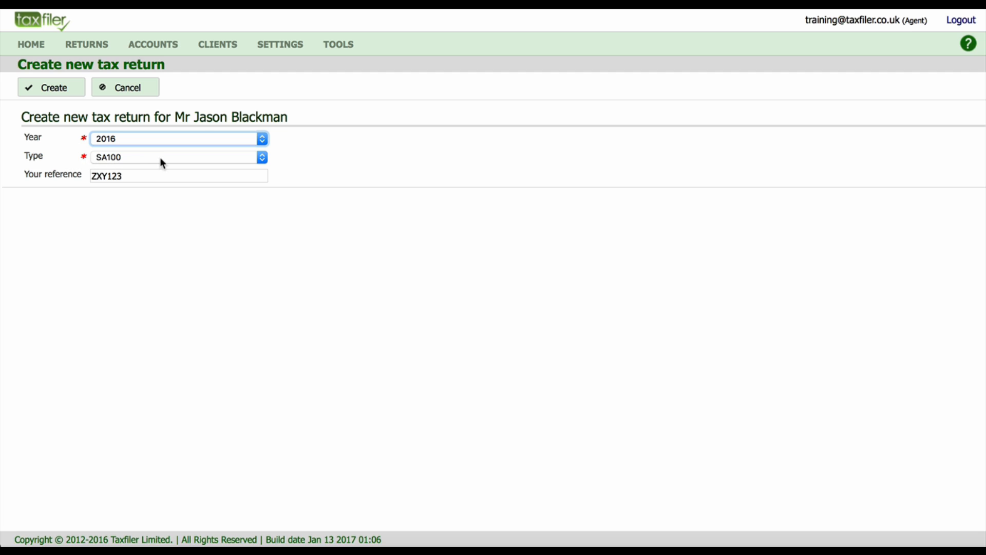
click(55, 90)
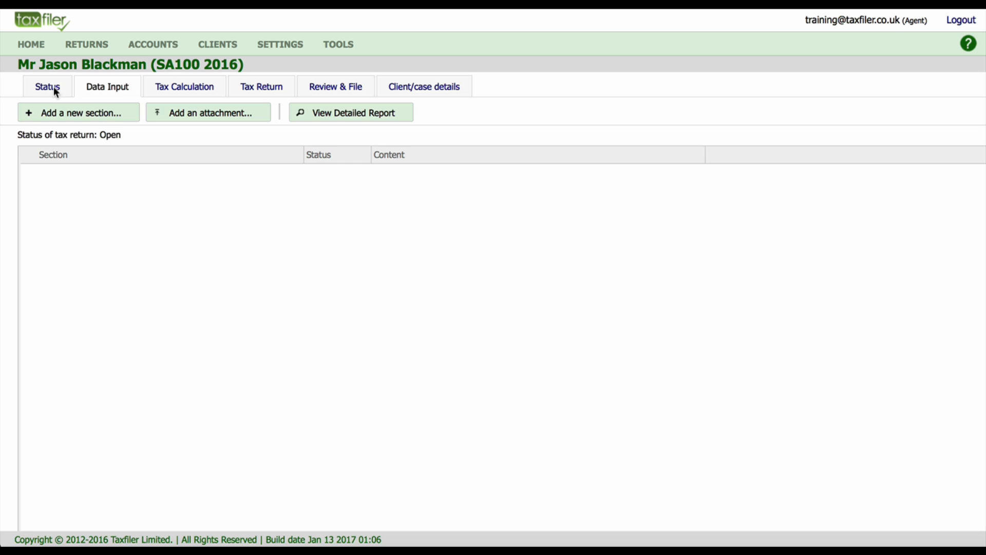
- Reopen the approved sole trader accounts and update the year ended 5 April 2016 tax return by creating a new trade from them
click(155, 45)
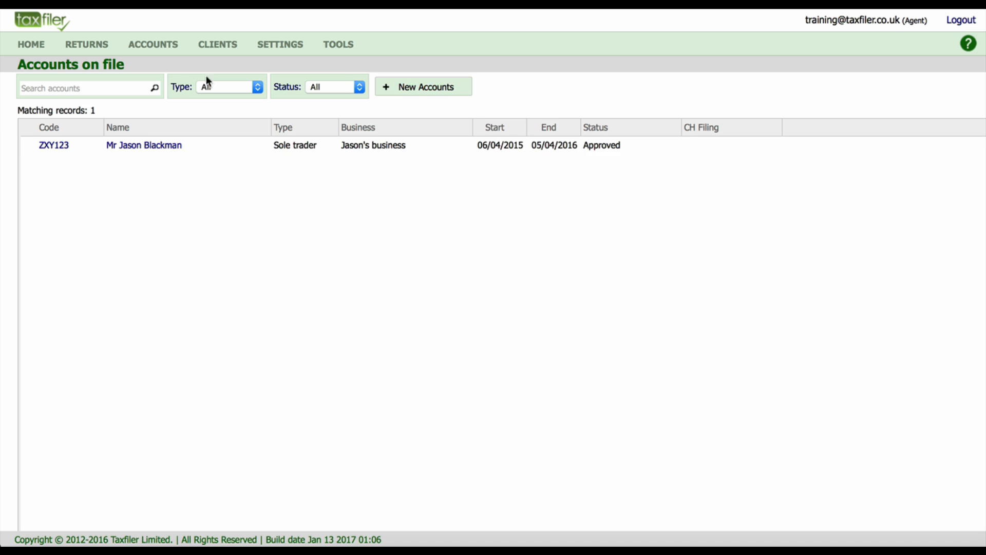
click(52, 146)
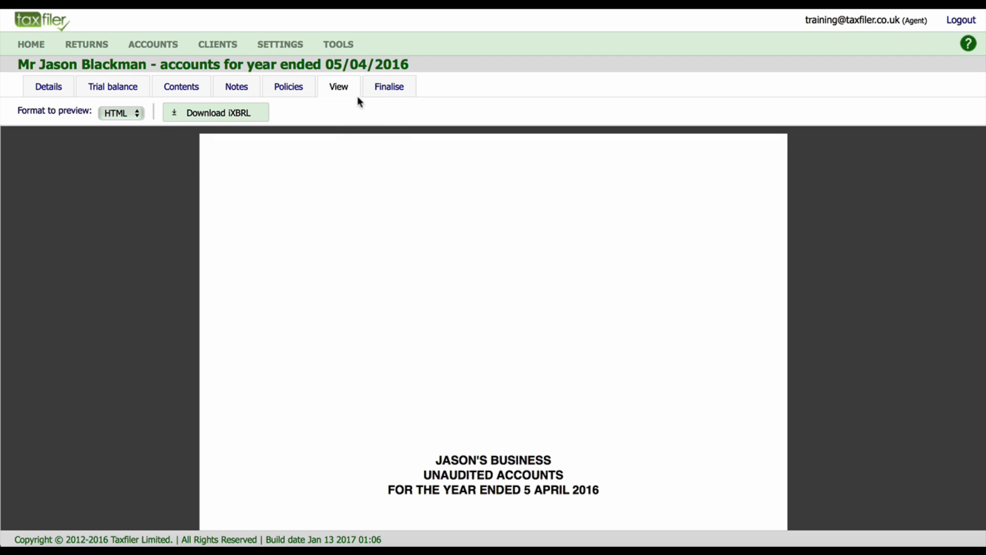
click(391, 91)
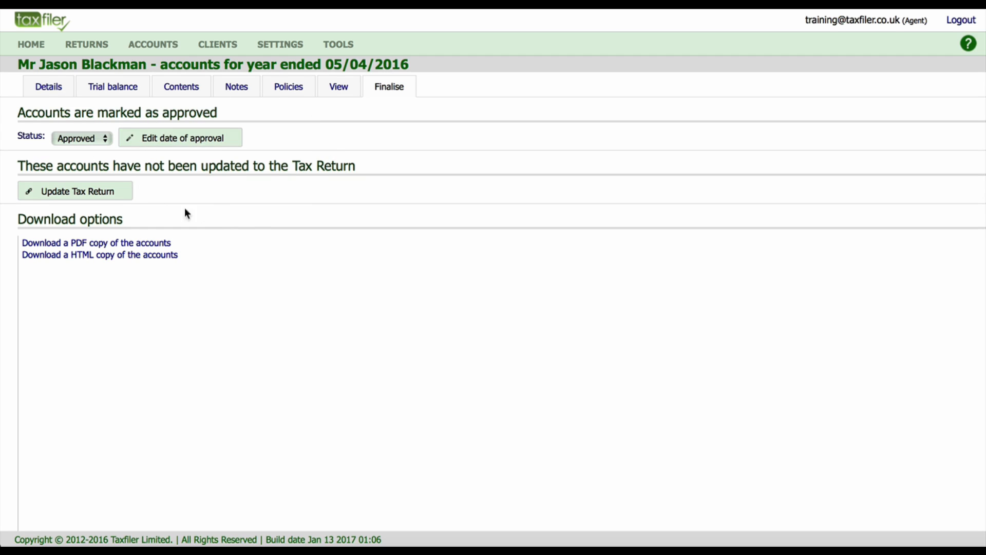
click(101, 193)
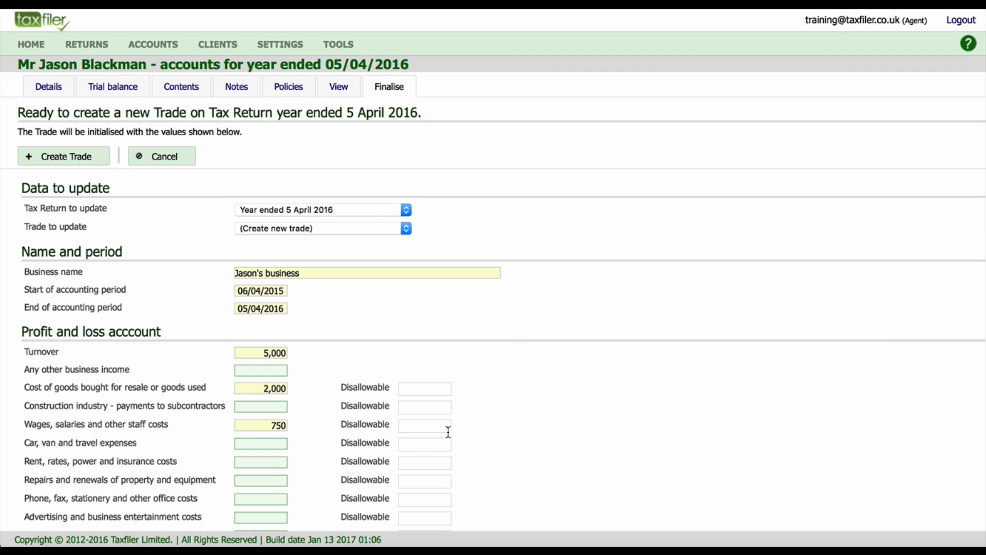
click(81, 158)
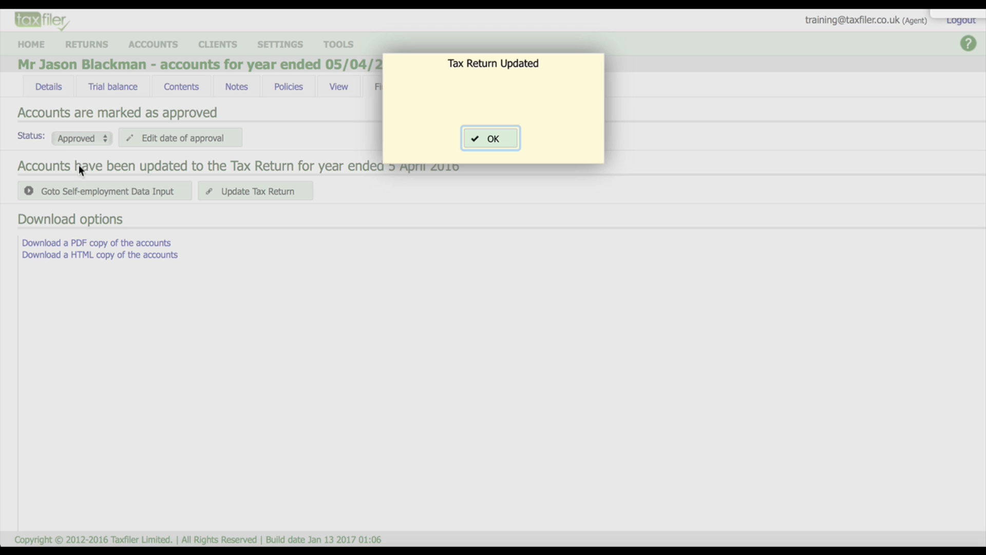
click(488, 143)
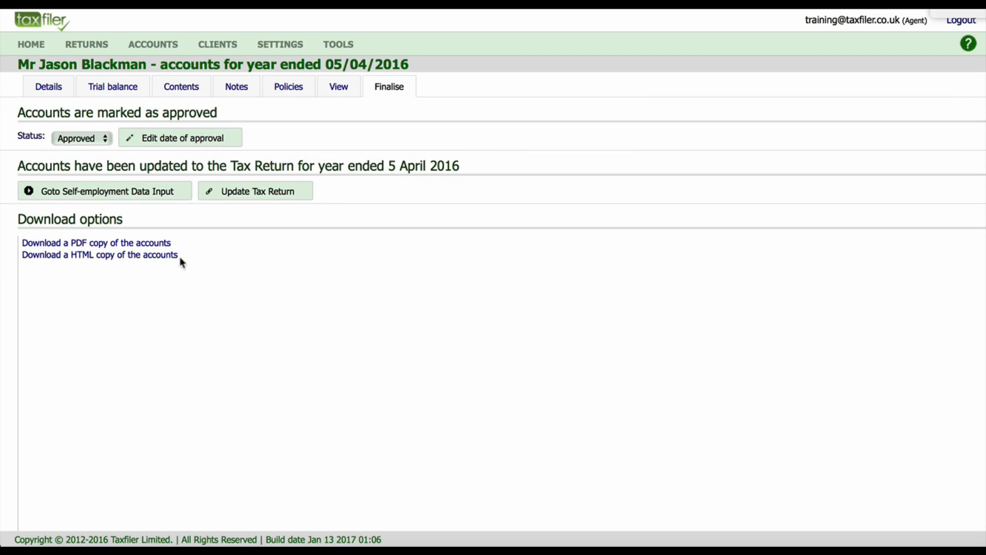
- Open the 2016 SA100 return and review its status, self-employment section, filing validation and completed form
click(35, 44)
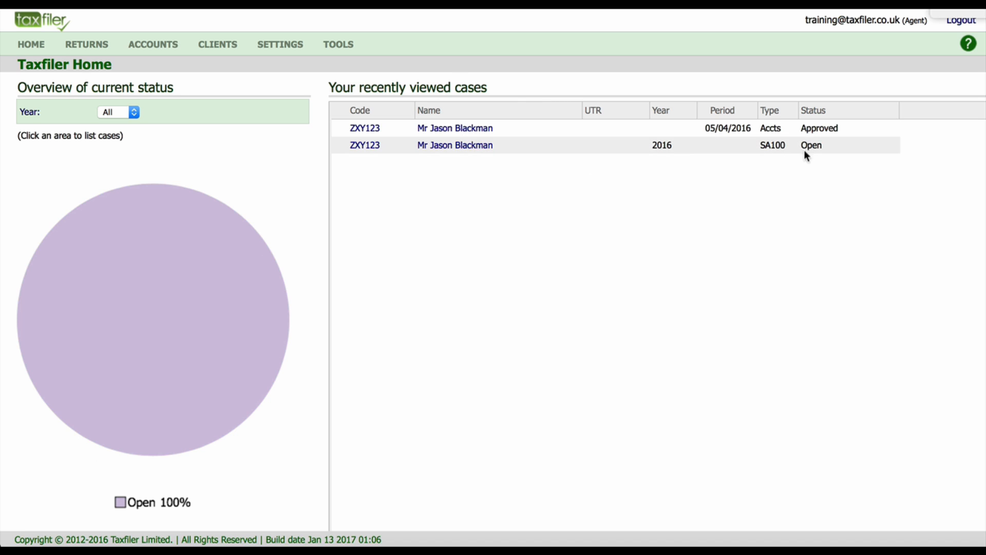
click(365, 145)
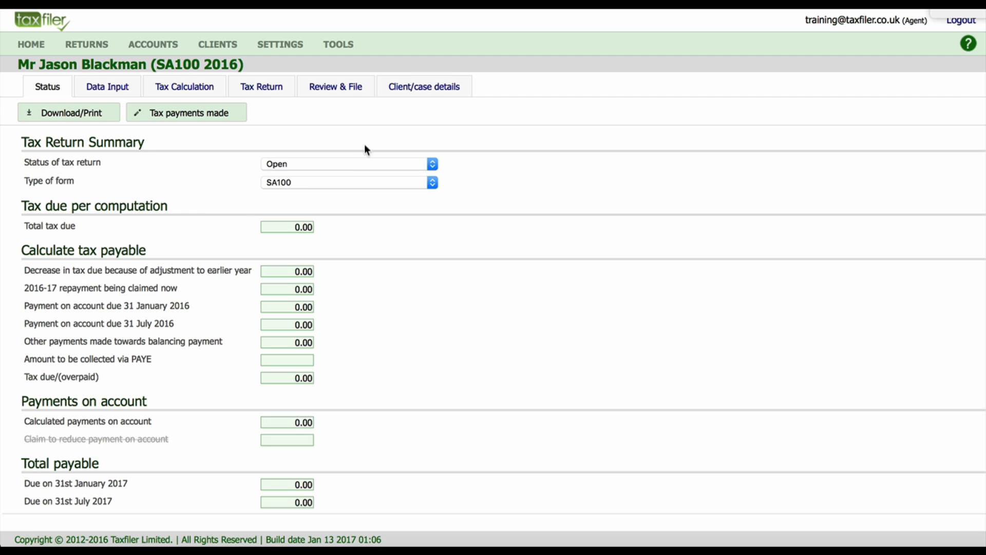
click(111, 87)
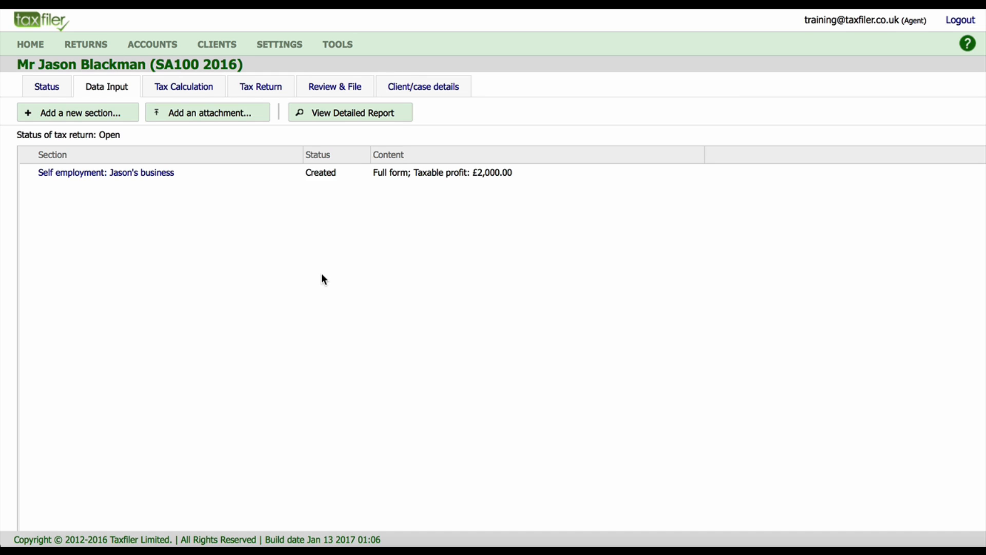
click(335, 88)
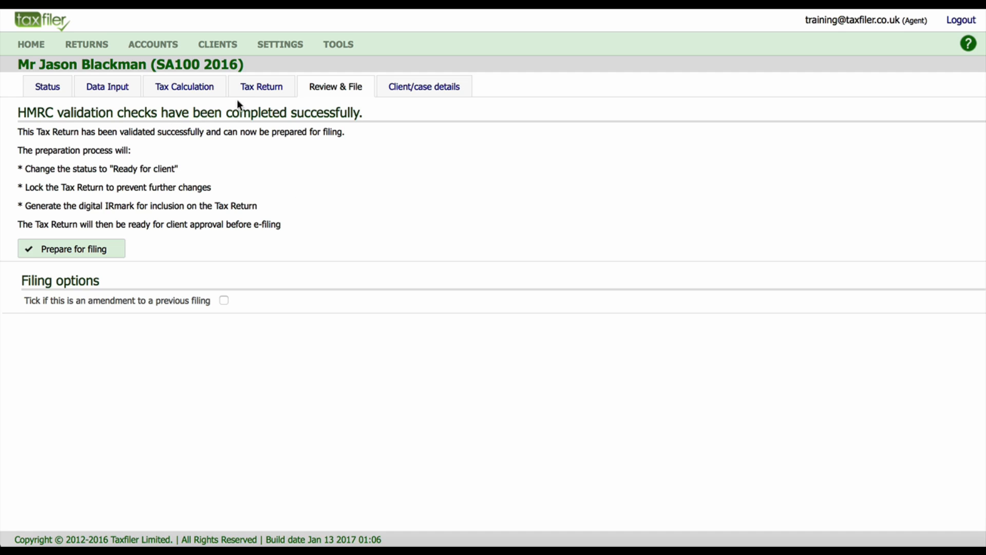
click(263, 90)
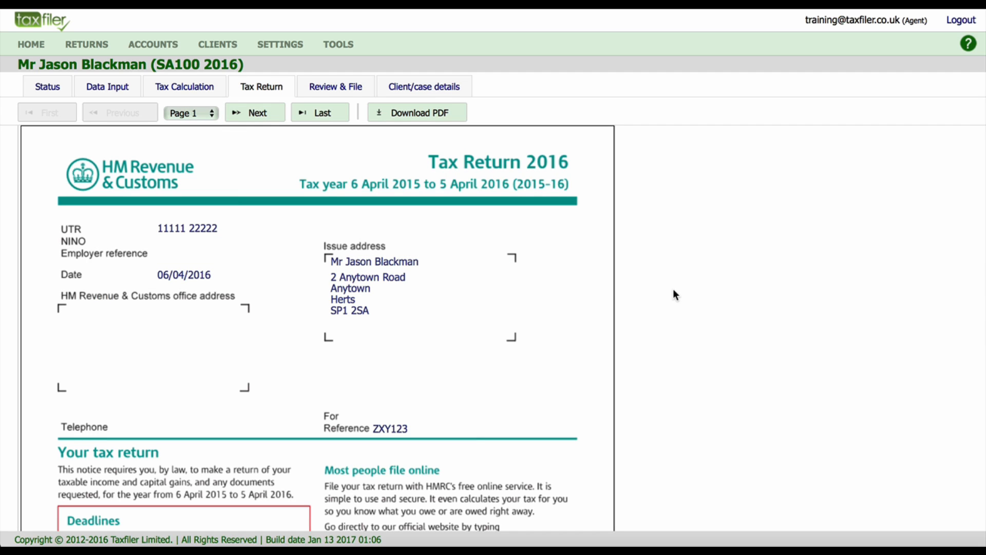
- Look through the pages of the completed 2016 tax return form, including page 3 and the last page, and return to page 1
click(251, 114)
click(252, 114)
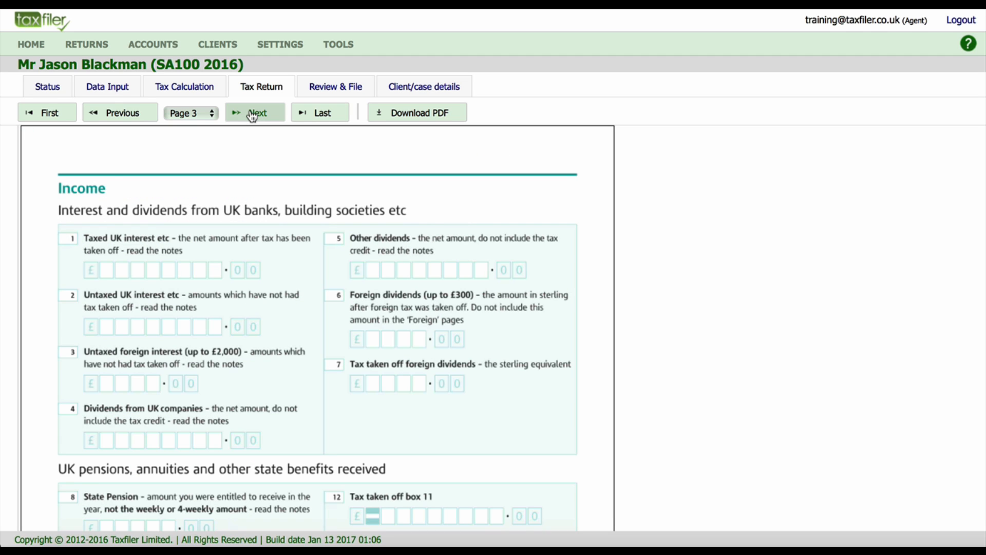
click(318, 115)
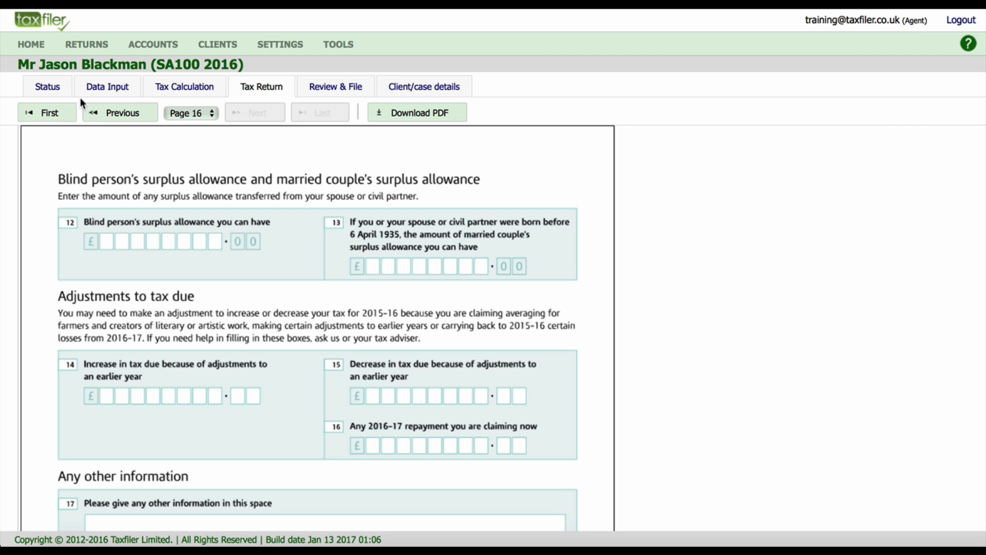
click(49, 114)
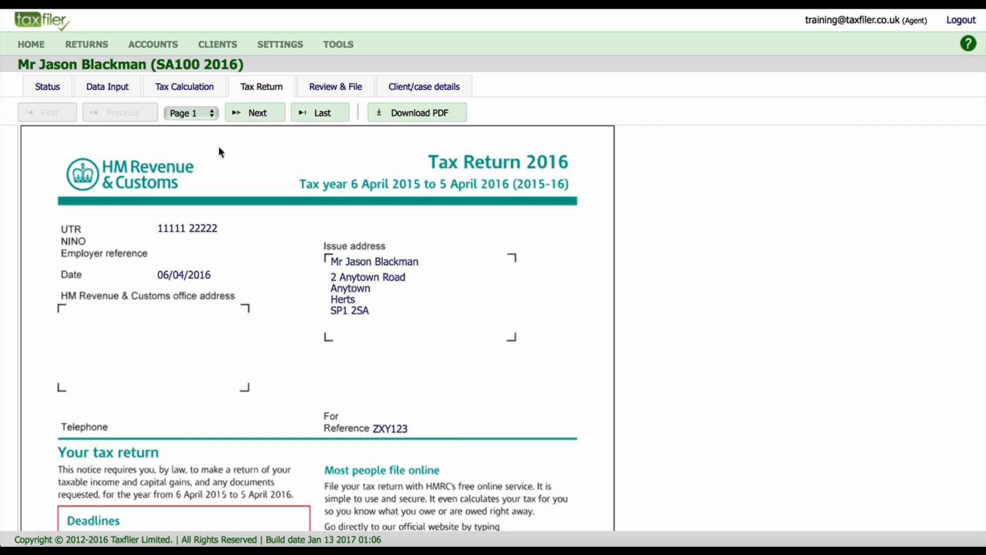
- Validate the SA100 2016 return and prepare it for filing, without marking it as an amendment
click(336, 91)
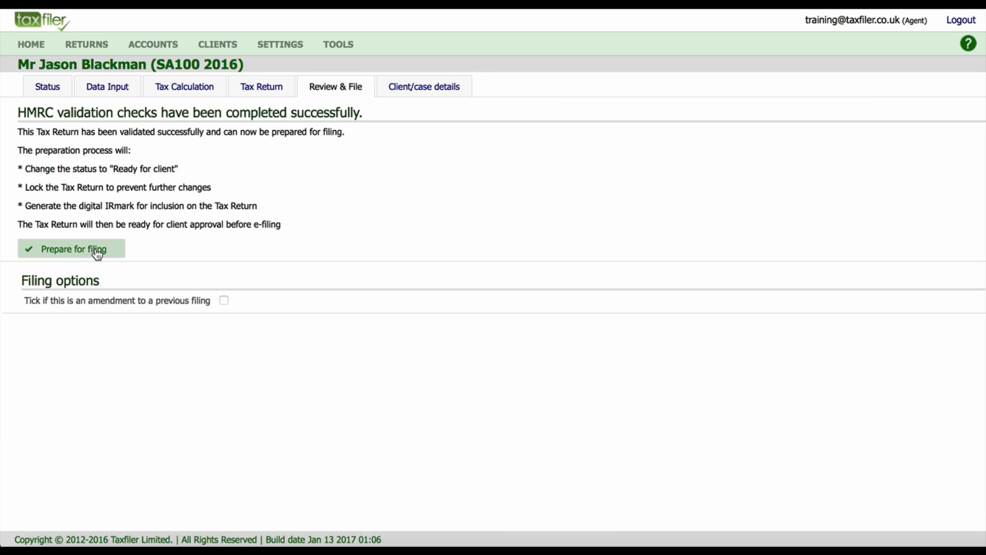
click(97, 252)
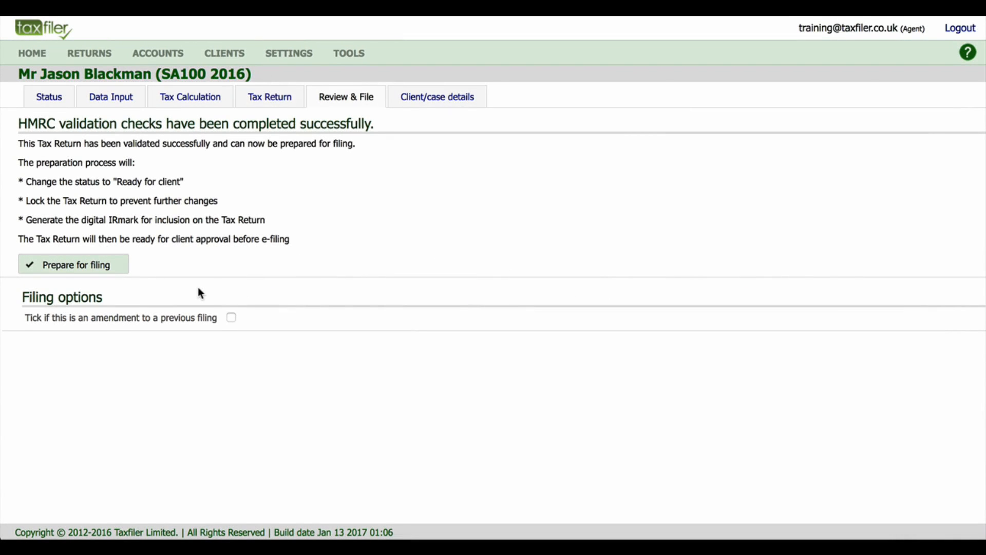
click(78, 266)
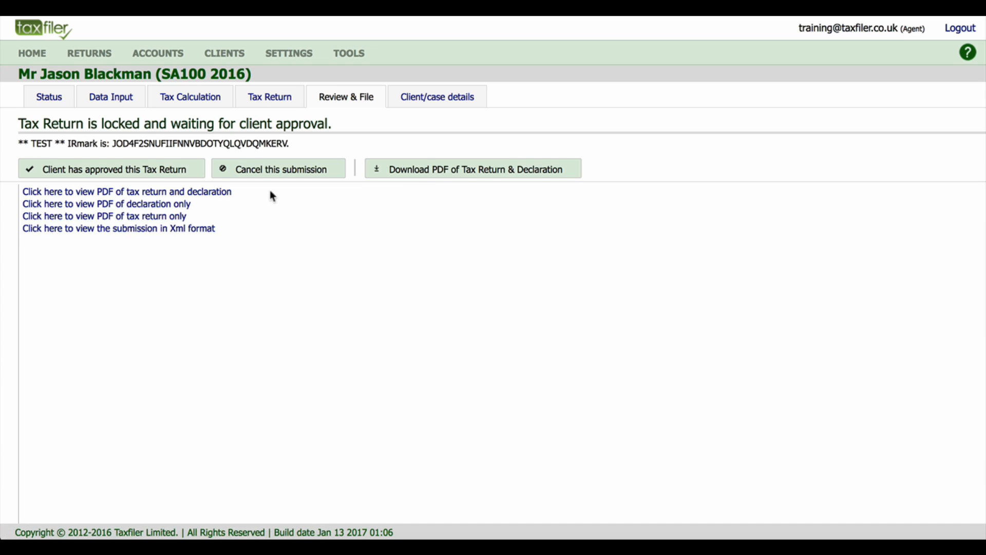
- Record and confirm that the client has approved this tax return for filing
click(127, 171)
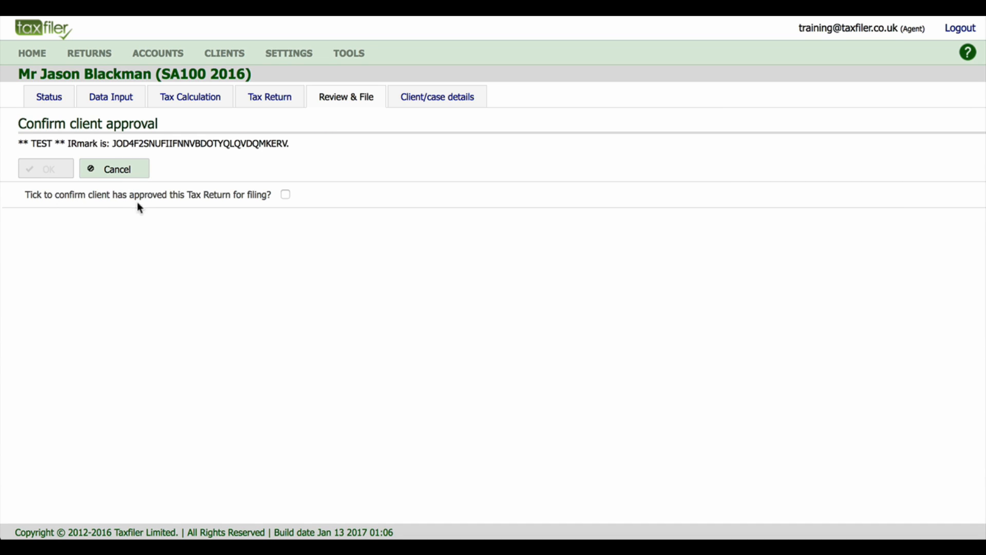
click(286, 195)
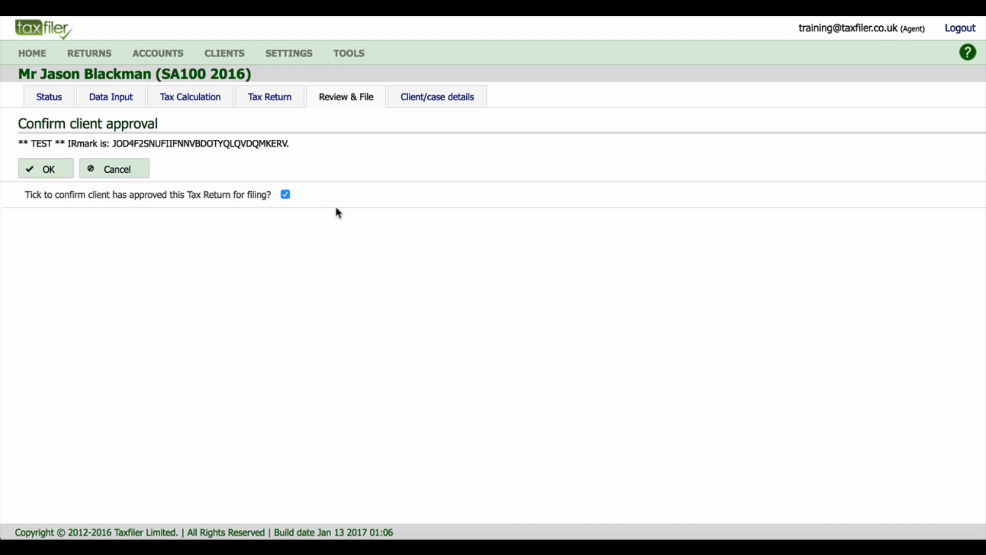
click(49, 171)
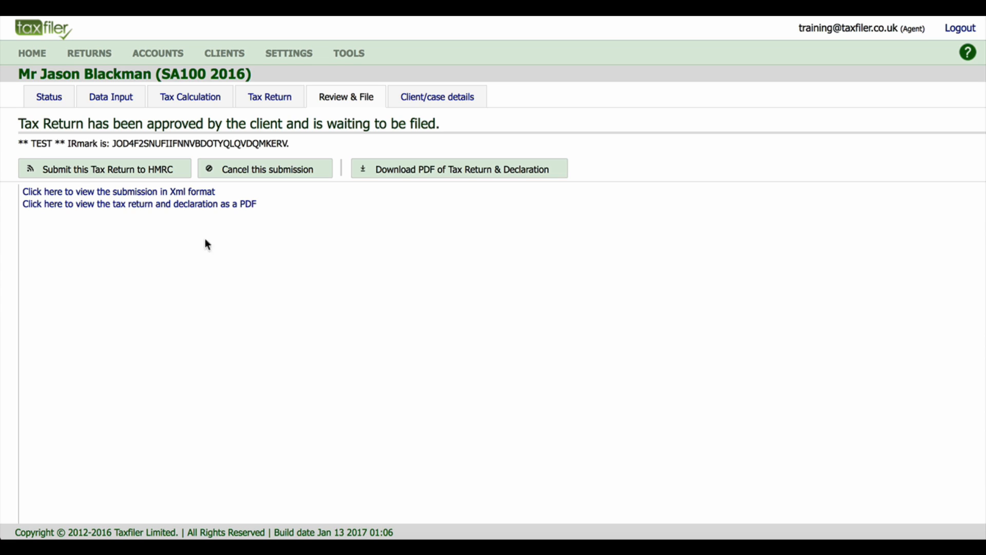
- Submit the approved tax return to HMRC, confirming the submission and keeping the prefilled email address for HMRC's confirmation
click(125, 175)
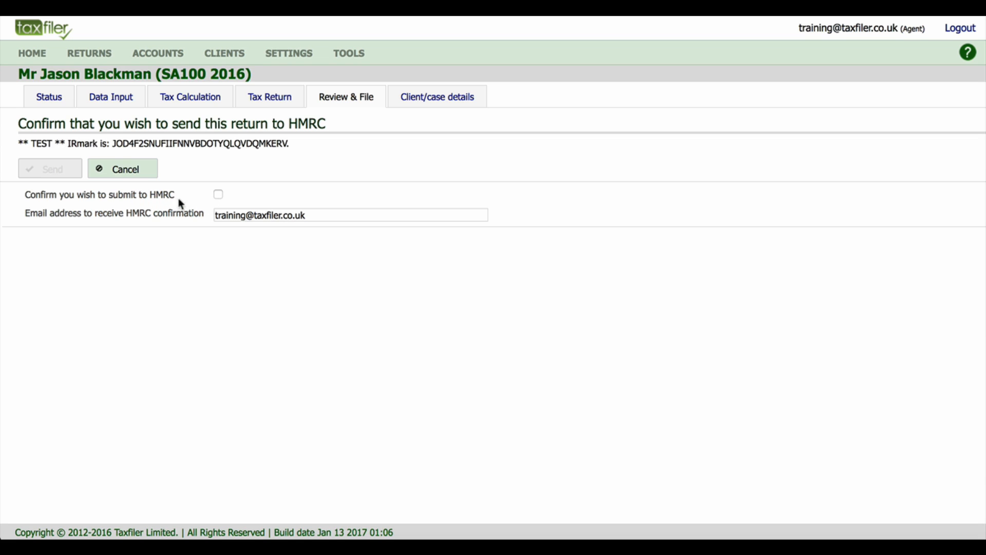
click(218, 195)
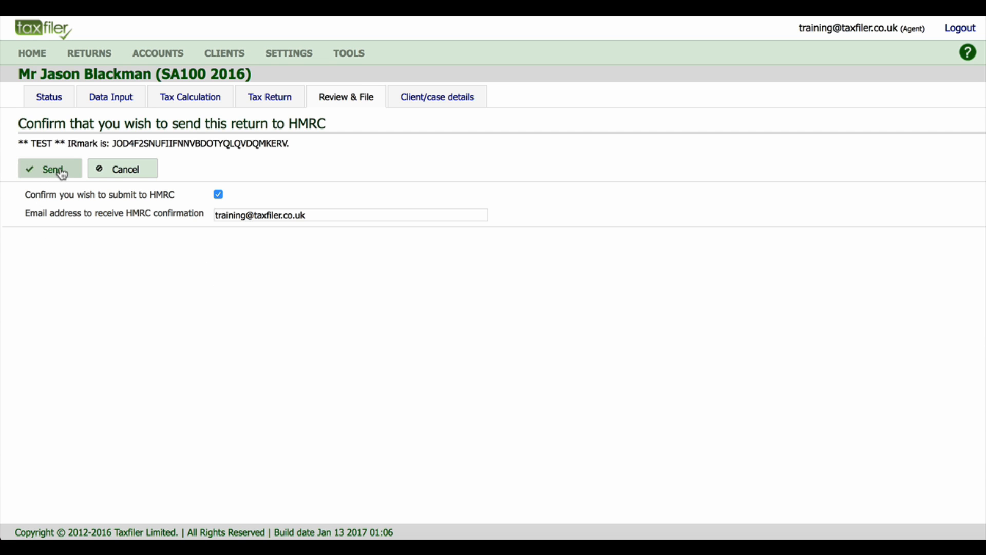
click(59, 171)
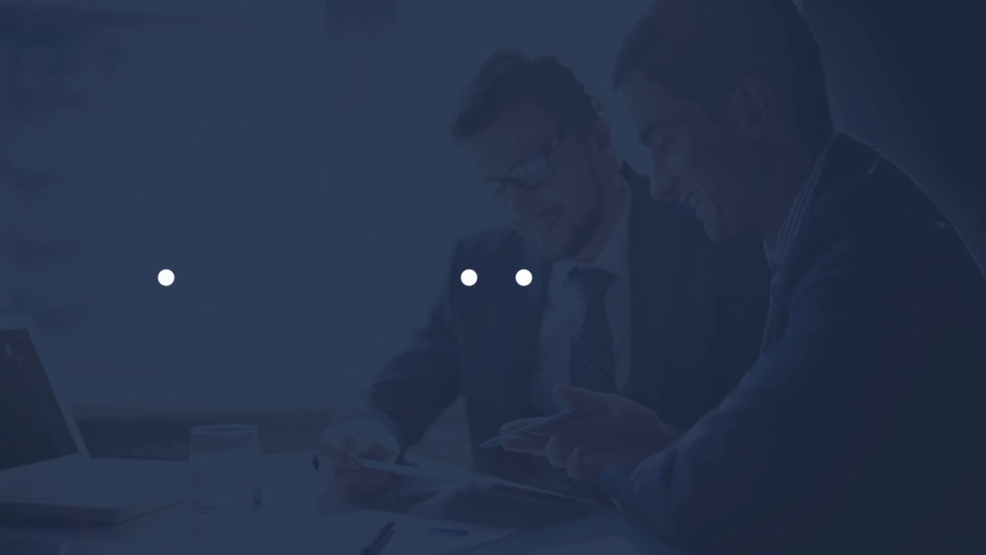